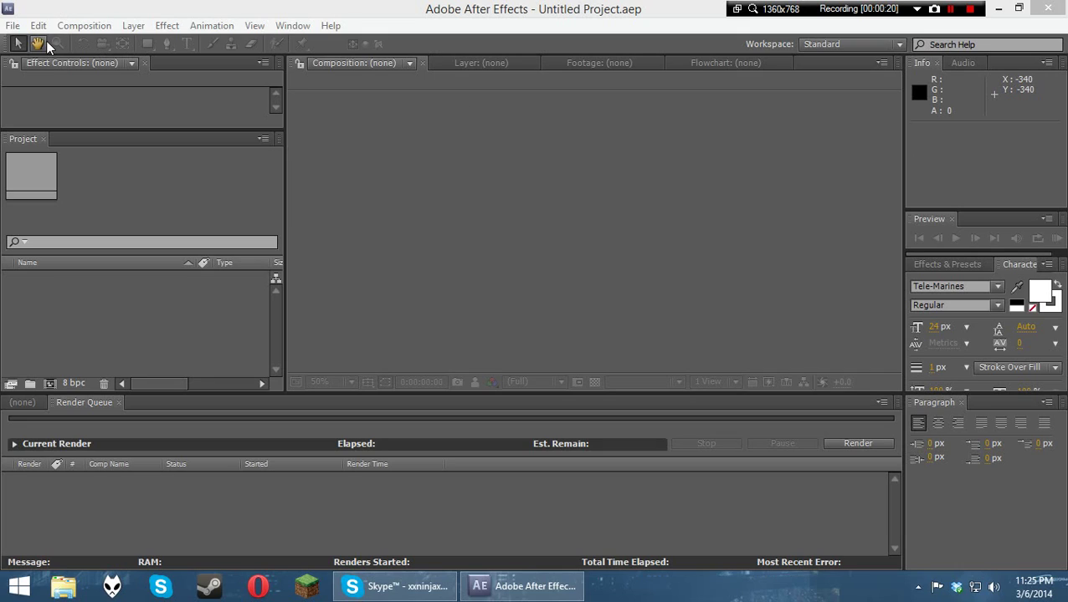
Minimize After Effects to reveal the When it Pops.wav song on the desktop.
{"action": "left_click", "coordinate": [79, 31]}
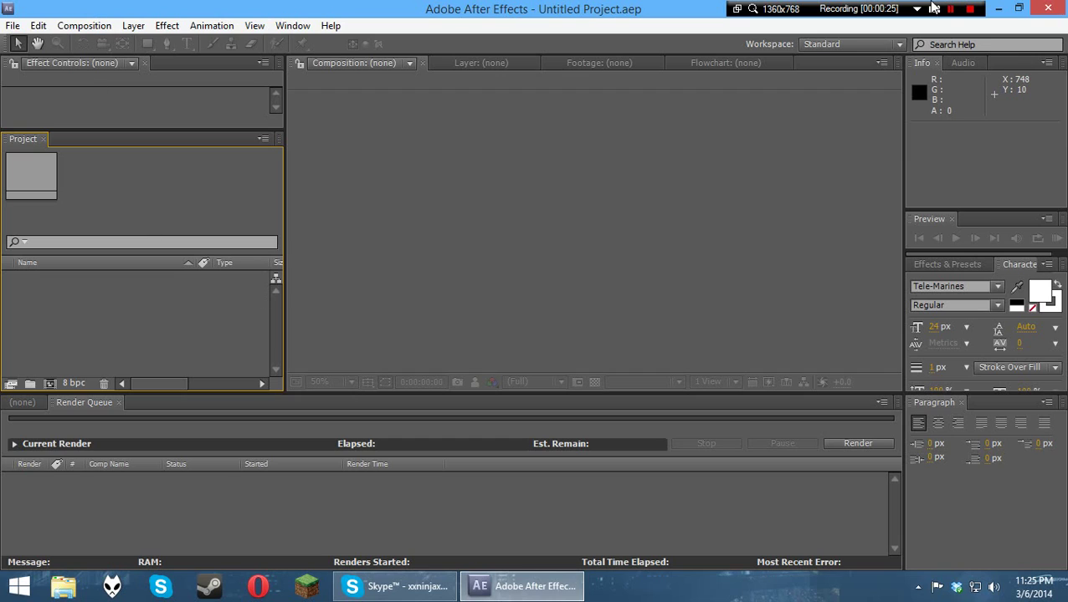
{"action": "left_click", "coordinate": [996, 9]}
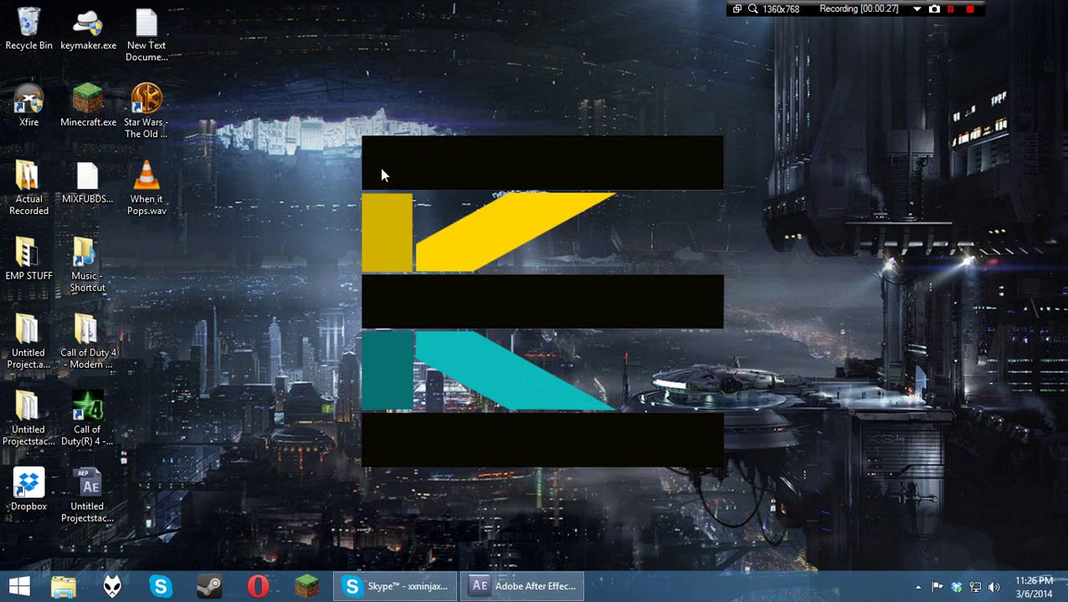
Check the Length of When it Pops.wav in its file properties (3:16).
{"action": "right_click", "coordinate": [158, 177]}
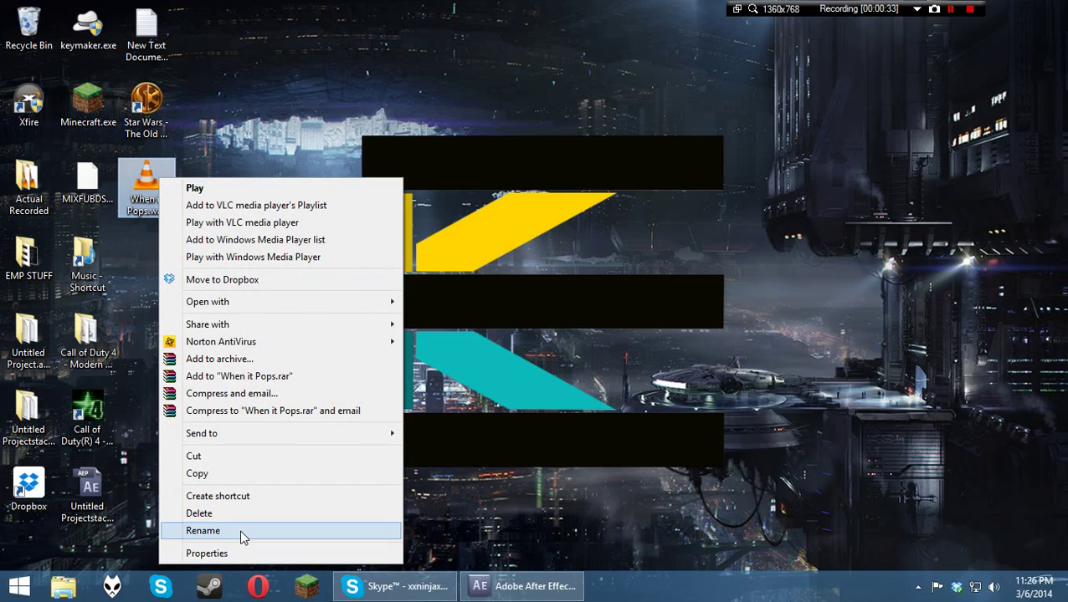
{"action": "left_click", "coordinate": [231, 553]}
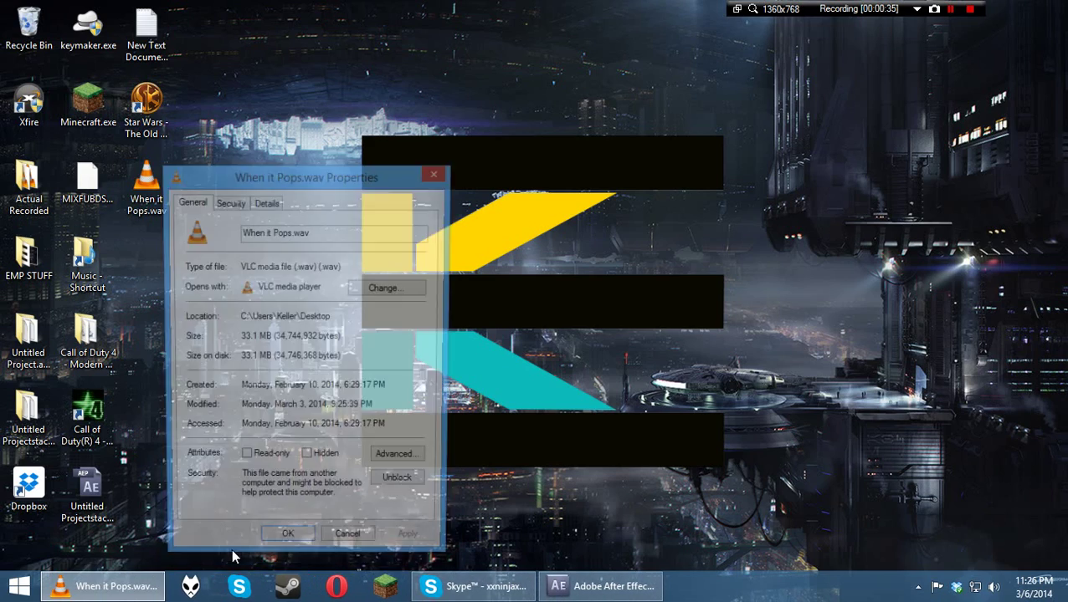
{"action": "left_click", "coordinate": [266, 201]}
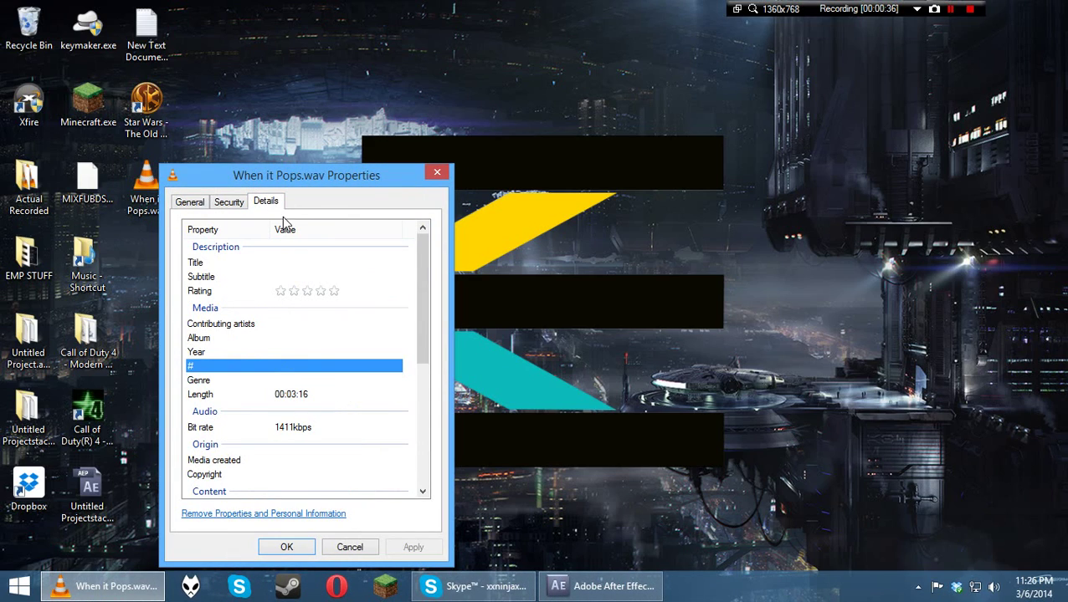
{"action": "left_click", "coordinate": [286, 398]}
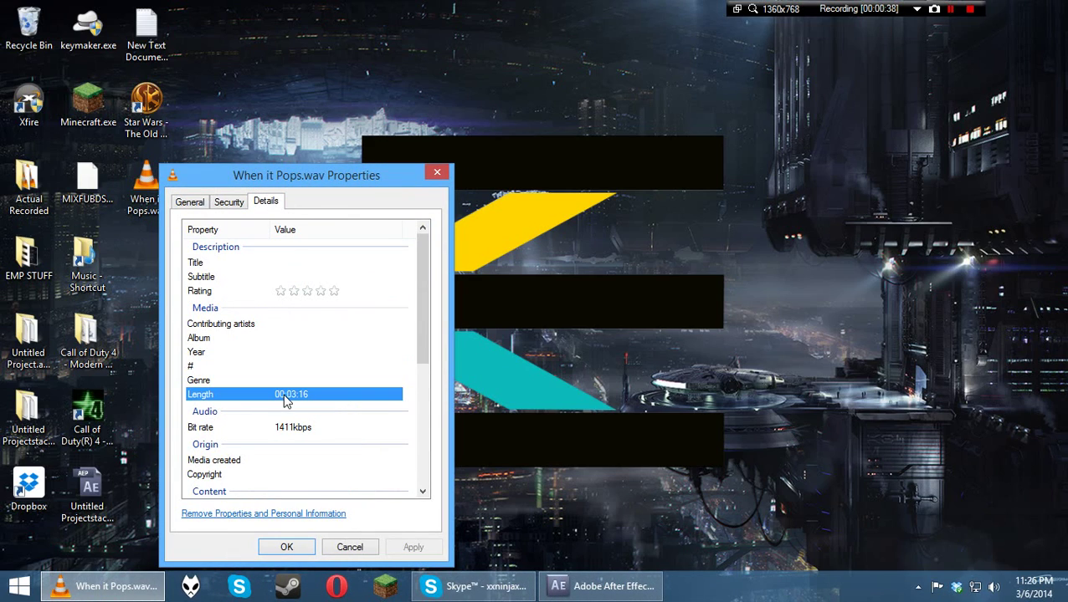
Play the song briefly in the media player, then close it and return to After Effects.
{"action": "double_click", "coordinate": [147, 186]}
{"action": "left_click", "coordinate": [21, 482]}
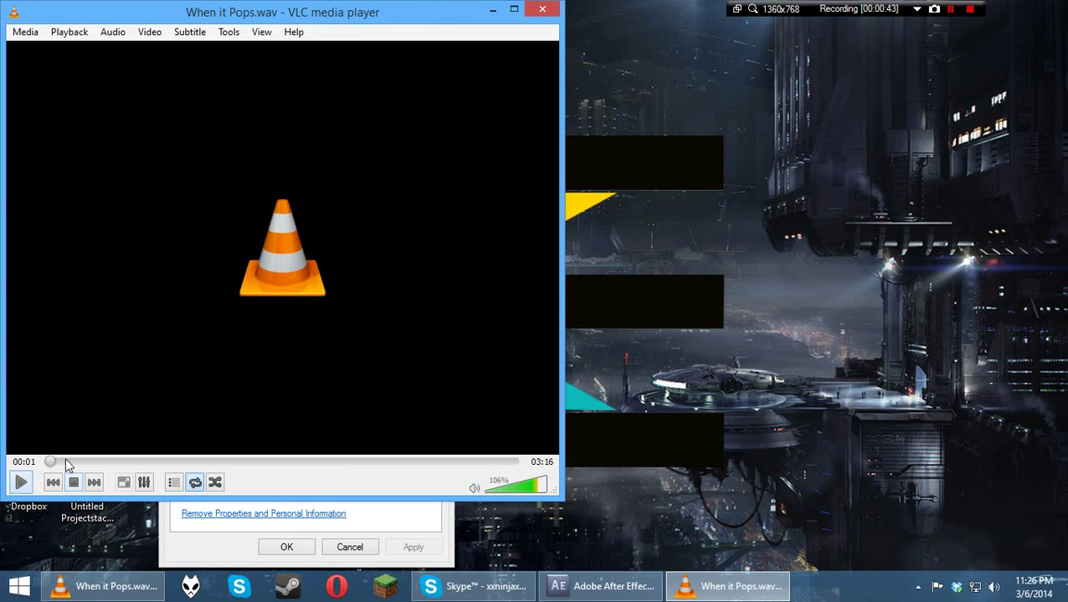
{"action": "left_click", "coordinate": [542, 9]}
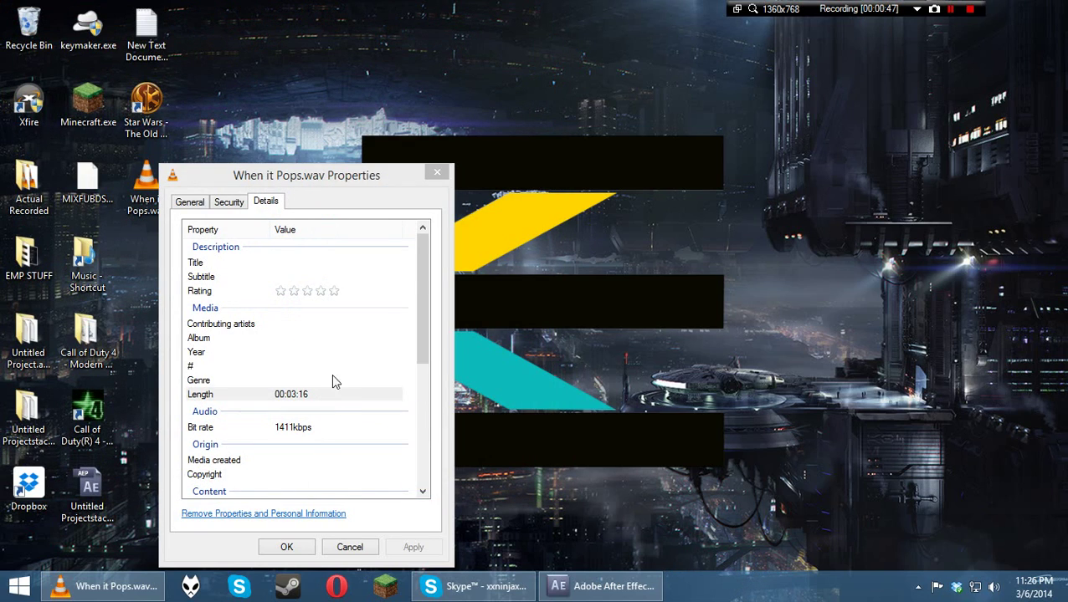
{"action": "left_click", "coordinate": [437, 172]}
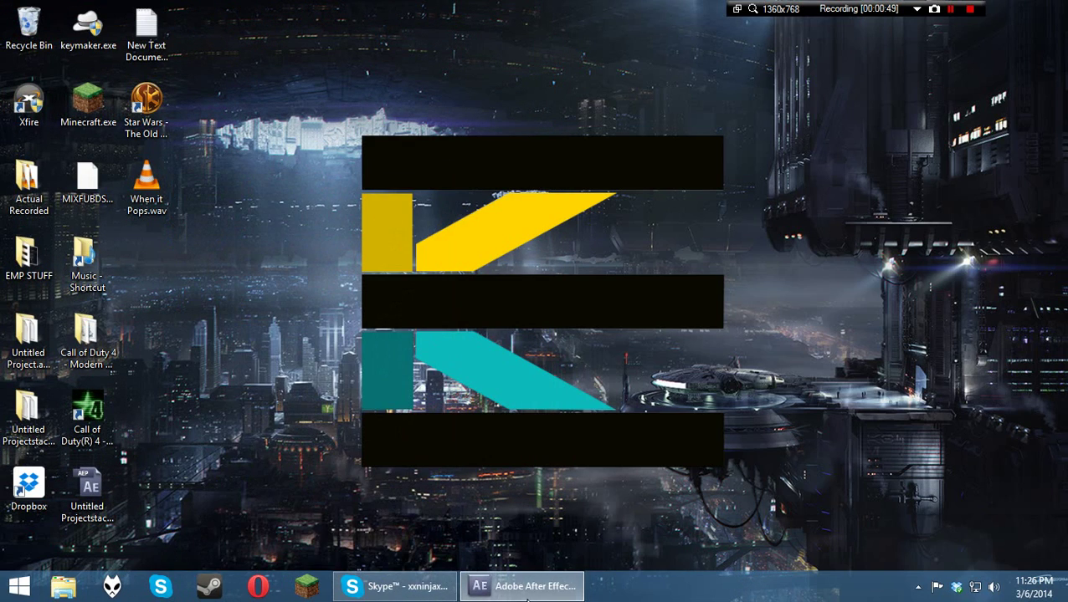
Create Comp 1 at 1280x720, 30 fps, 0:03:16:00 long with a black background.
{"action": "left_click", "coordinate": [533, 592]}
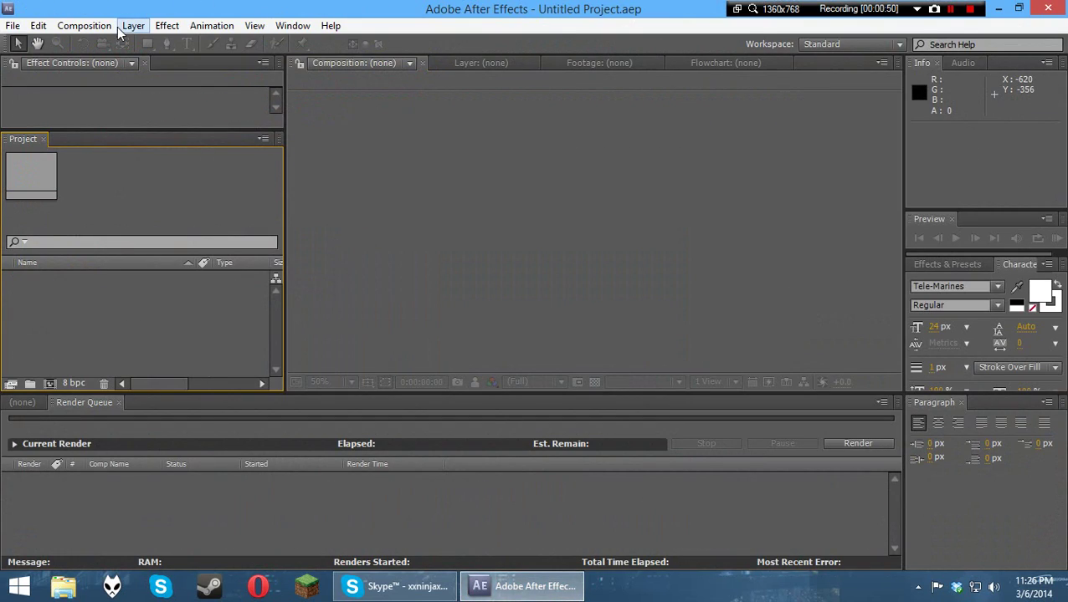
{"action": "left_click", "coordinate": [89, 26]}
{"action": "left_click", "coordinate": [100, 46]}
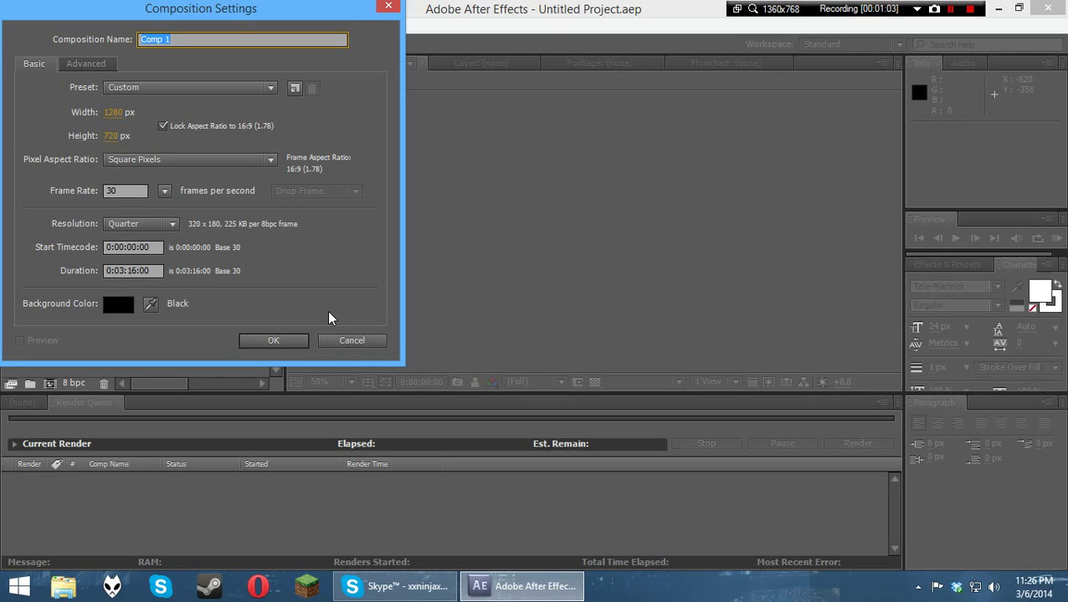
{"action": "left_click", "coordinate": [274, 341]}
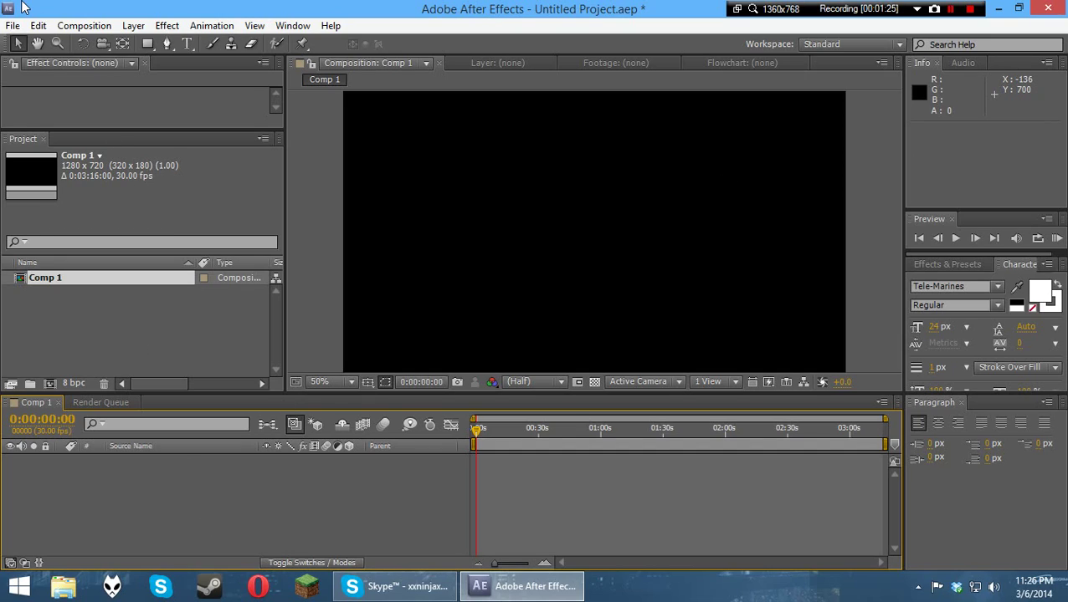
Find AJgBS.jpg in the Pictures folder and drag it over to After Effects.
{"action": "left_click_drag", "start_coordinate": [494, 15], "coordinate": [590, 2]}
{"action": "left_click", "coordinate": [74, 586]}
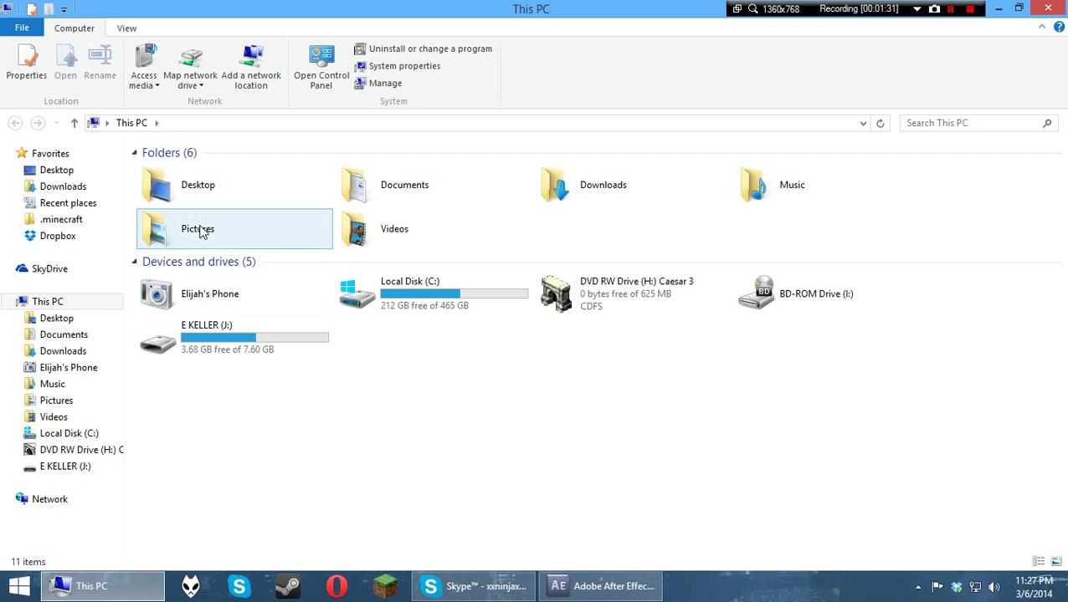
{"action": "double_click", "coordinate": [199, 231]}
{"action": "scroll", "coordinate": [408, 326], "scroll_direction": "down", "scroll_amount": 5}
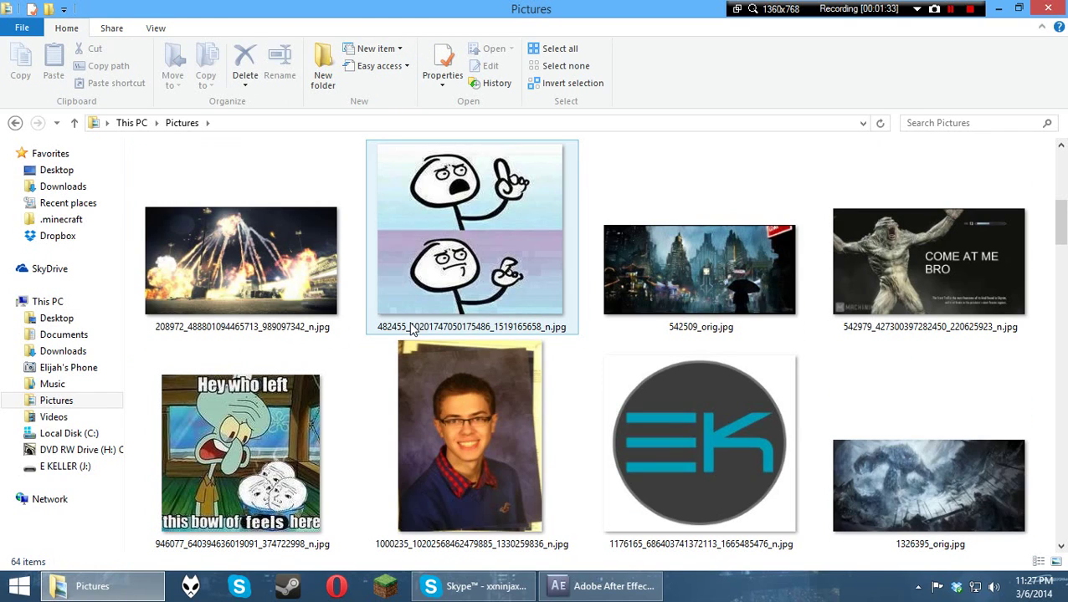
{"action": "scroll", "coordinate": [410, 329], "scroll_direction": "down", "scroll_amount": 5}
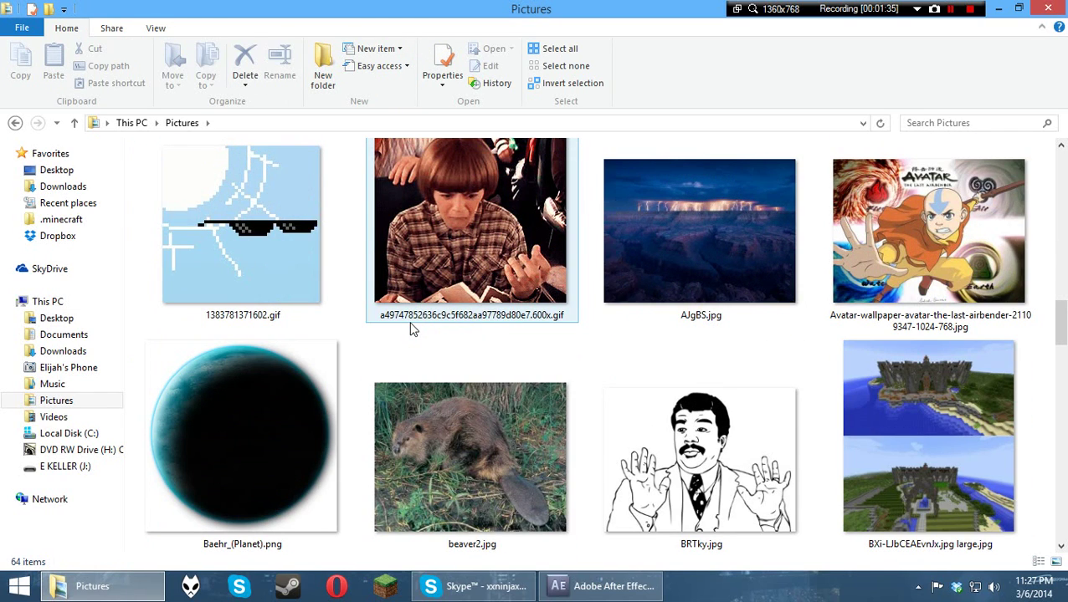
{"action": "left_click_drag", "start_coordinate": [682, 239], "coordinate": [223, 334]}
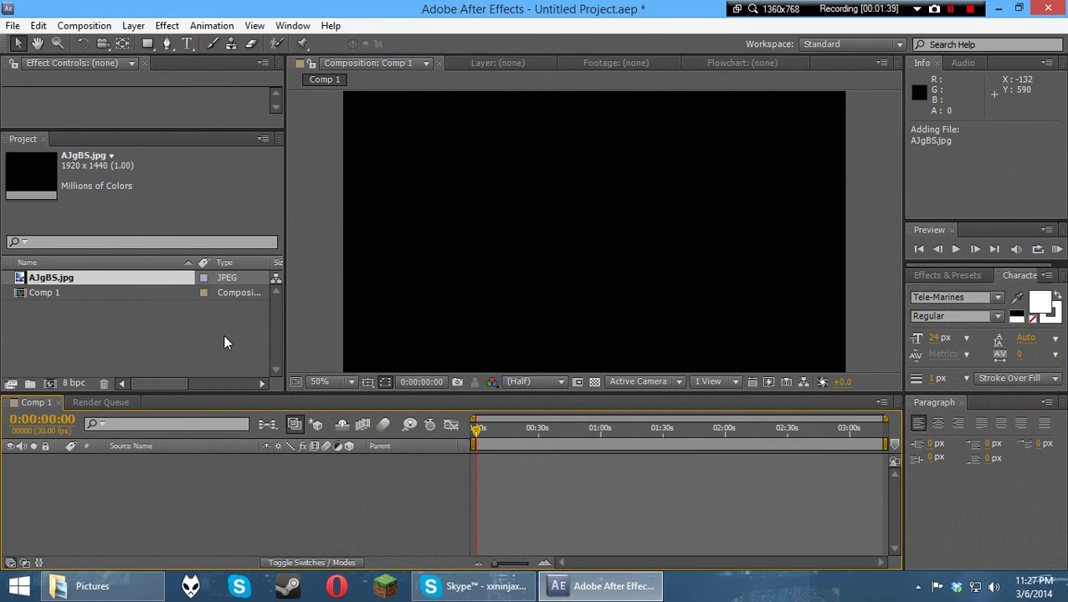
Place AJgBS.jpg into Comp 1 as the canyon background layer, then deselect it.
{"action": "left_click_drag", "start_coordinate": [155, 276], "coordinate": [177, 502]}
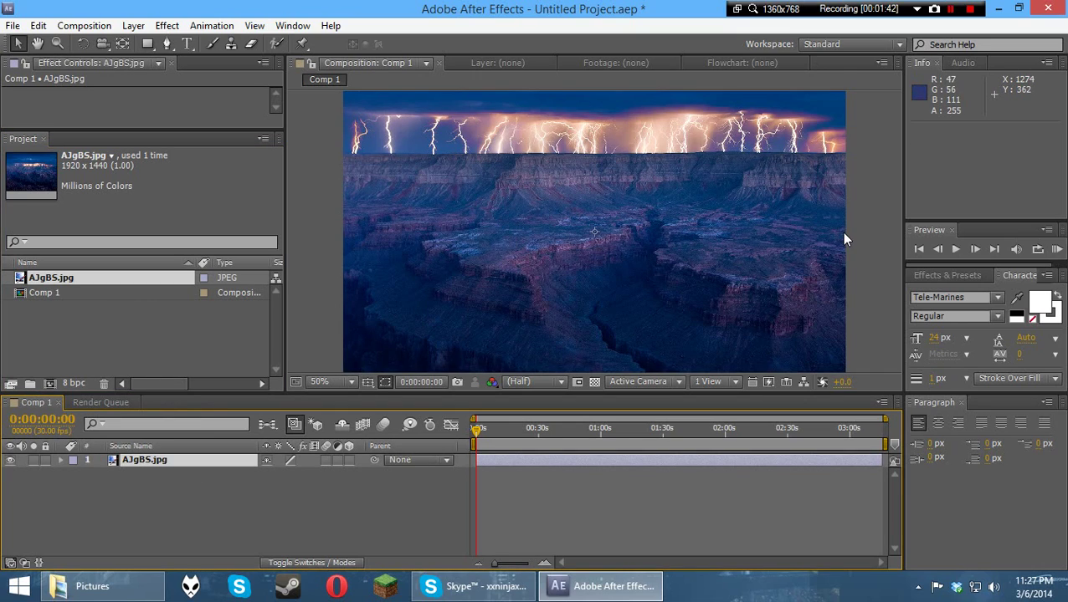
{"action": "scroll", "coordinate": [619, 248], "scroll_direction": "down", "scroll_amount": 1}
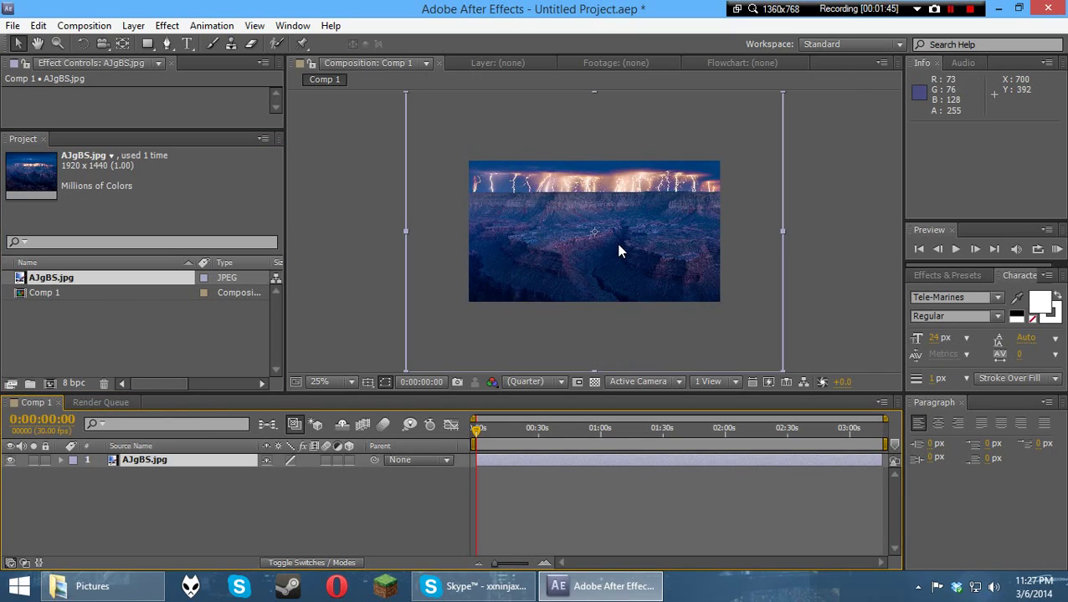
{"action": "scroll", "coordinate": [620, 251], "scroll_direction": "up", "scroll_amount": 2}
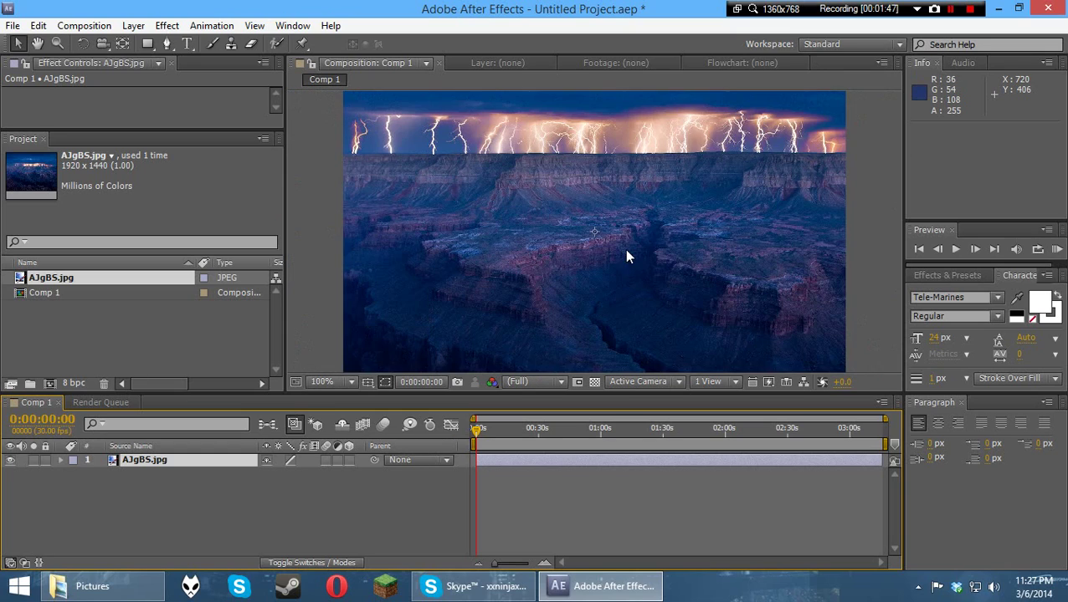
{"action": "scroll", "coordinate": [670, 268], "scroll_direction": "down", "scroll_amount": 1}
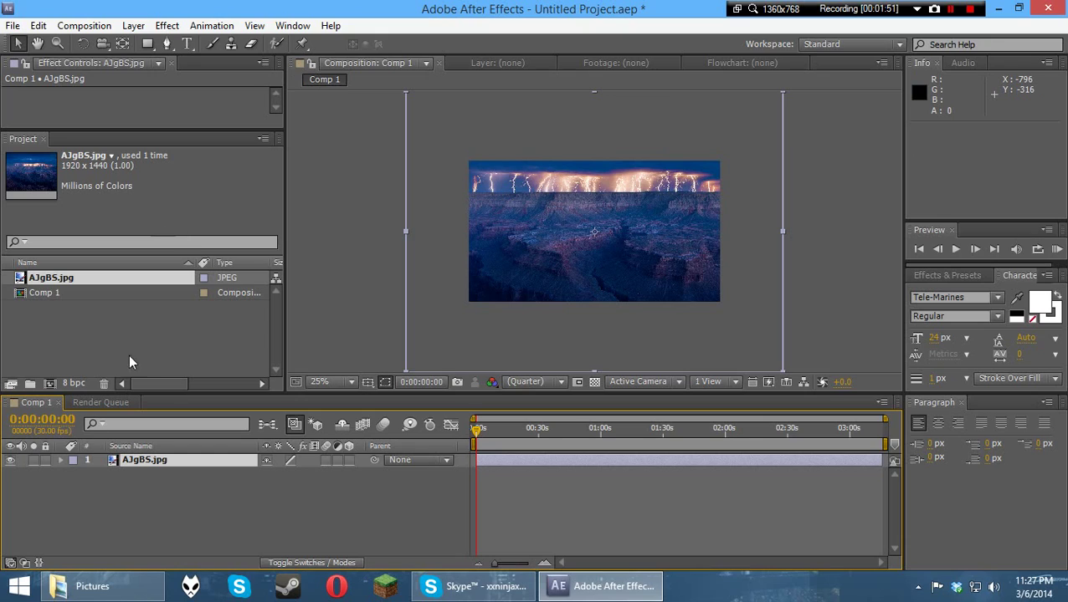
{"action": "left_click", "coordinate": [205, 525]}
{"action": "left_click", "coordinate": [175, 359]}
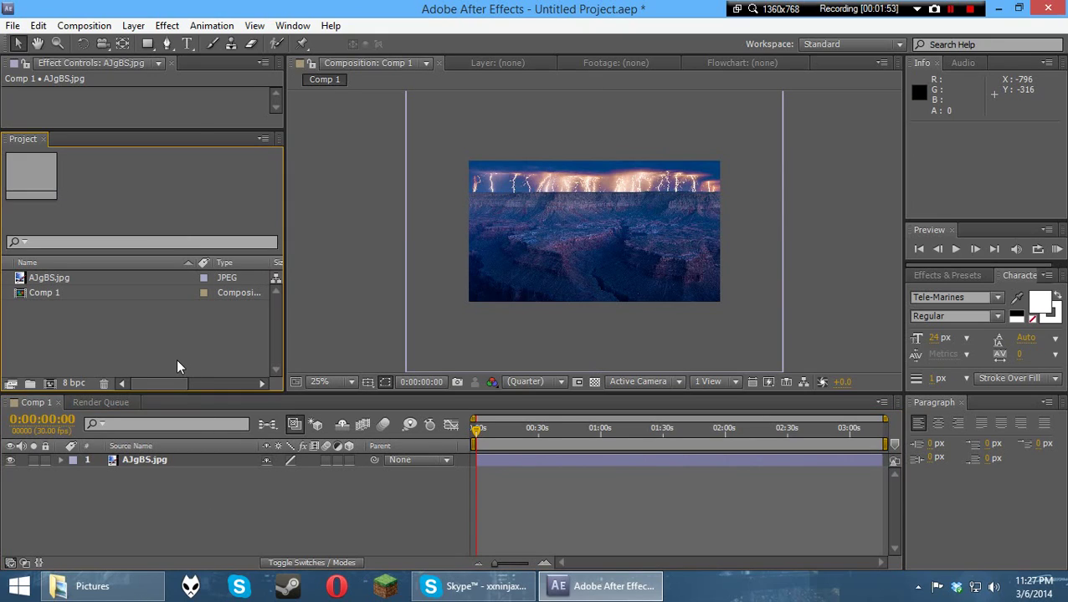
Add a default Deep Red Solid 1 layer above the canyon image.
{"action": "left_click", "coordinate": [134, 25]}
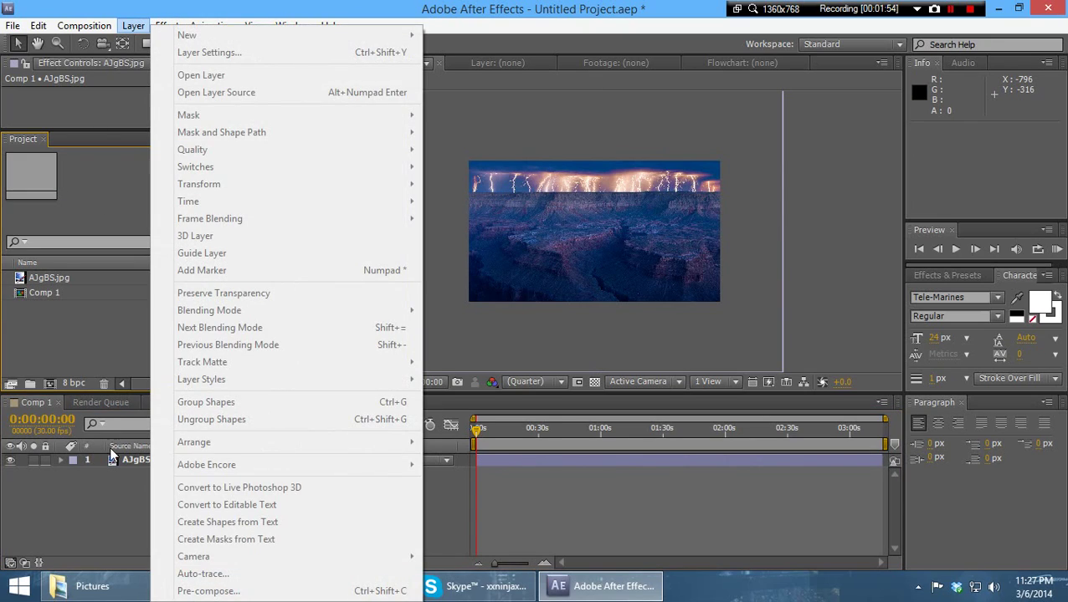
{"action": "left_click", "coordinate": [110, 458]}
{"action": "left_click", "coordinate": [105, 462]}
{"action": "left_click", "coordinate": [138, 26]}
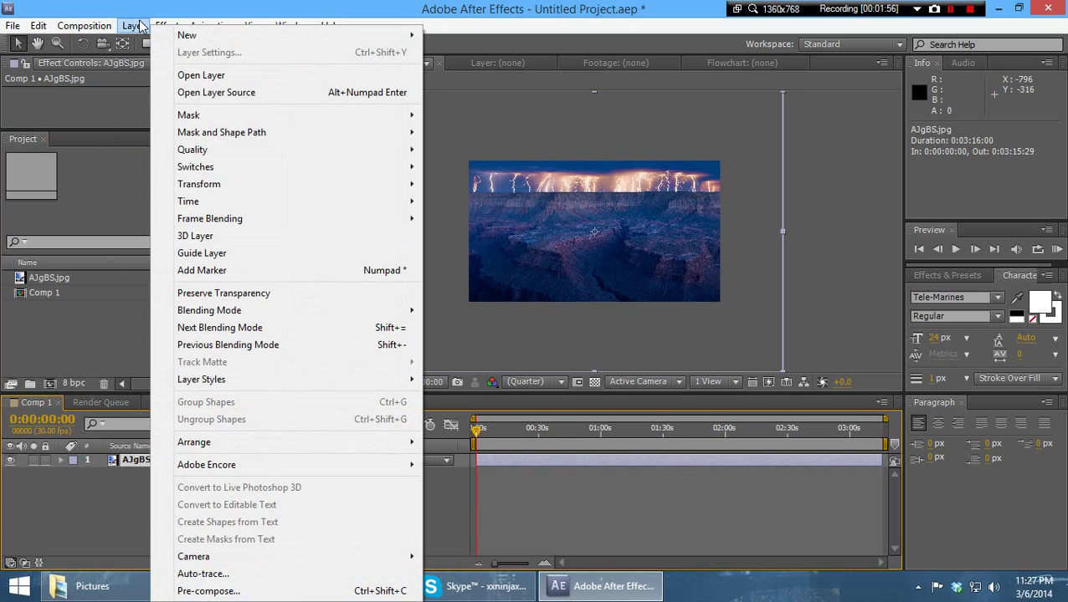
{"action": "mouse_move", "coordinate": [210, 35]}
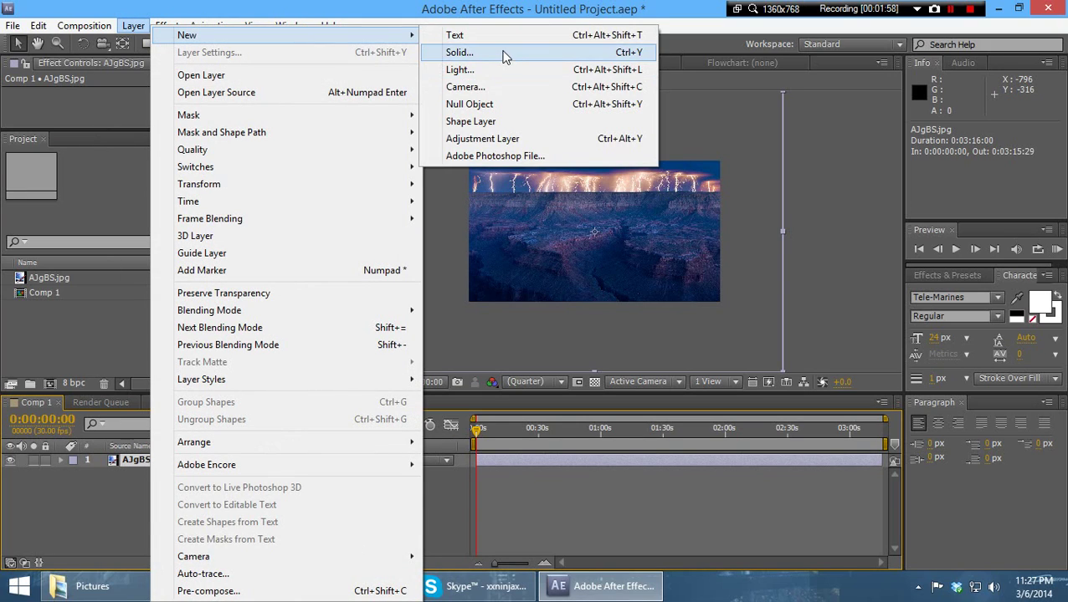
{"action": "left_click", "coordinate": [459, 52]}
{"action": "left_click", "coordinate": [220, 311]}
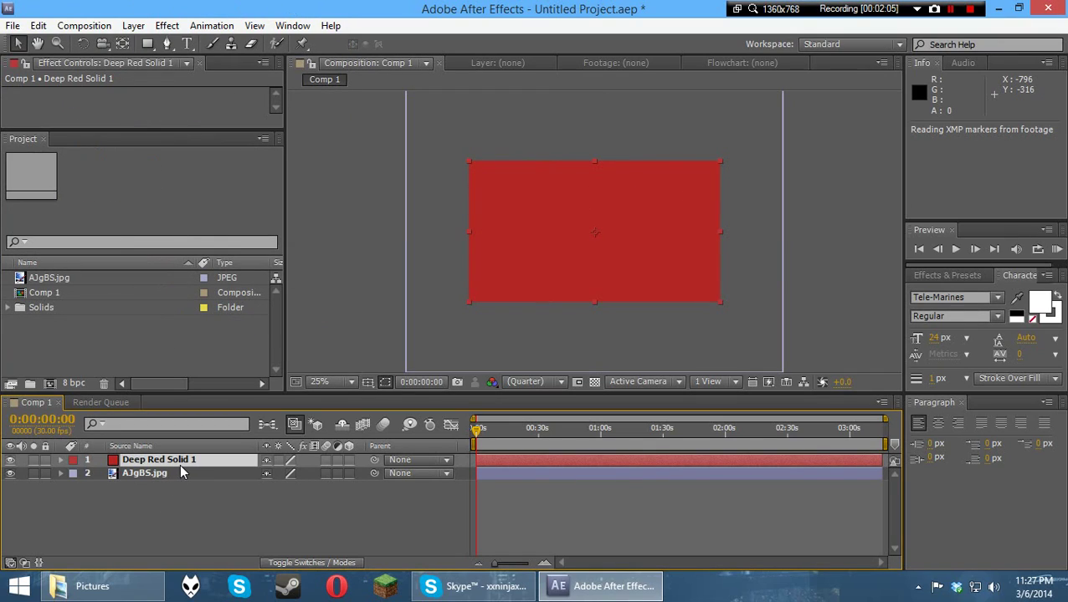
{"action": "left_click", "coordinate": [168, 26]}
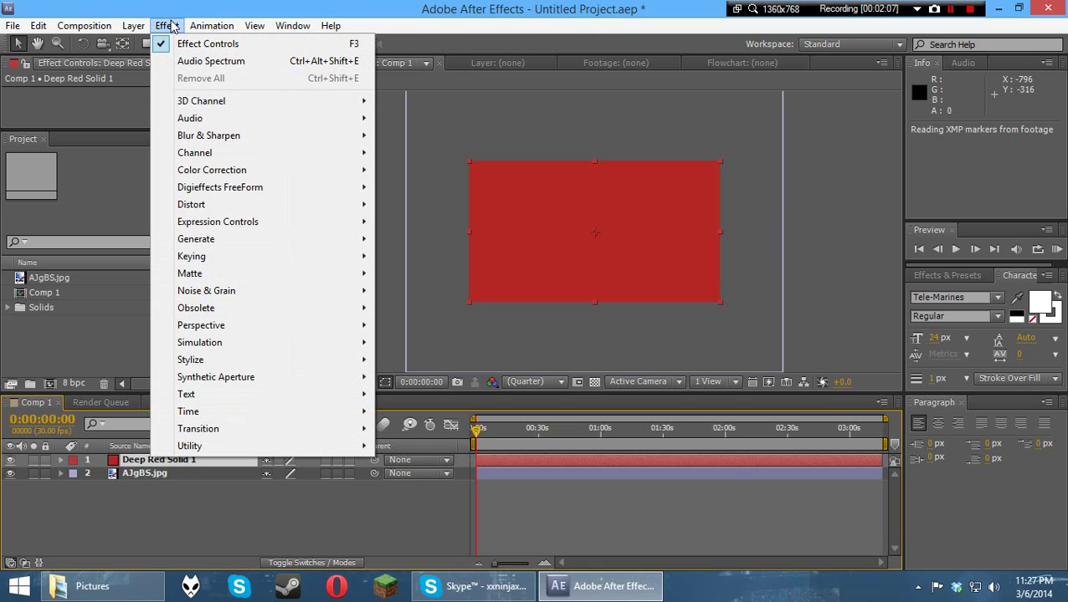
Apply Audio Spectrum to the red solid and move it down toward the frame bottom.
{"action": "mouse_move", "coordinate": [216, 241]}
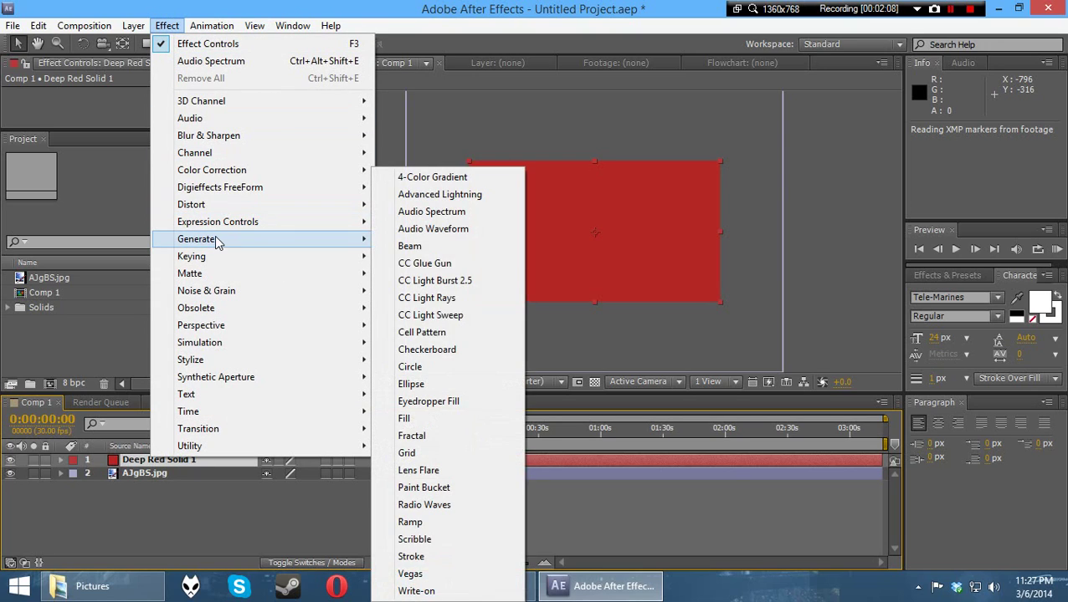
{"action": "left_click", "coordinate": [477, 213]}
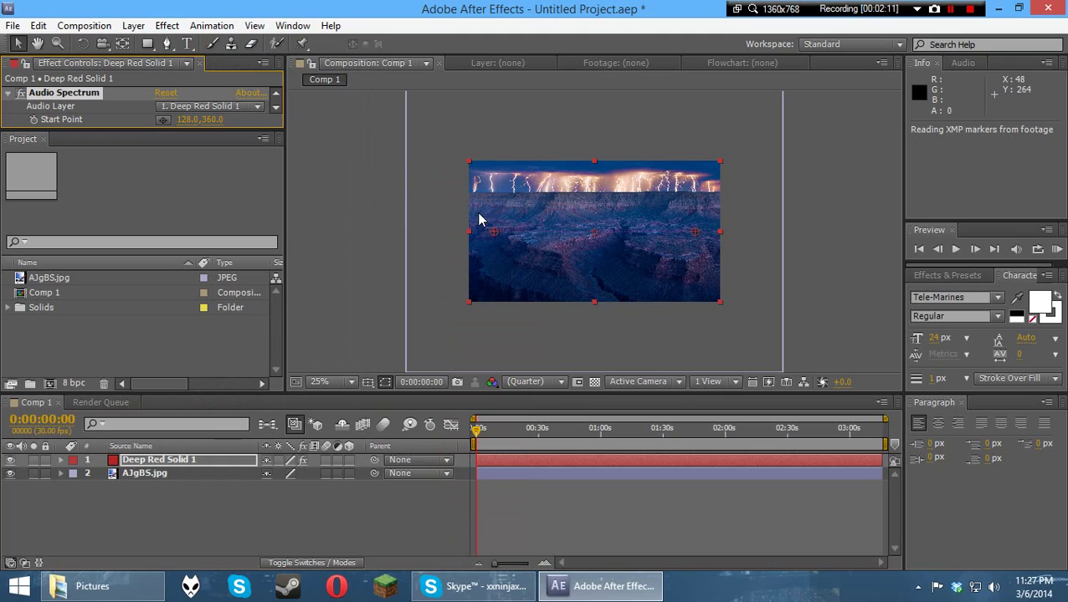
{"action": "key", "text": "slash"}
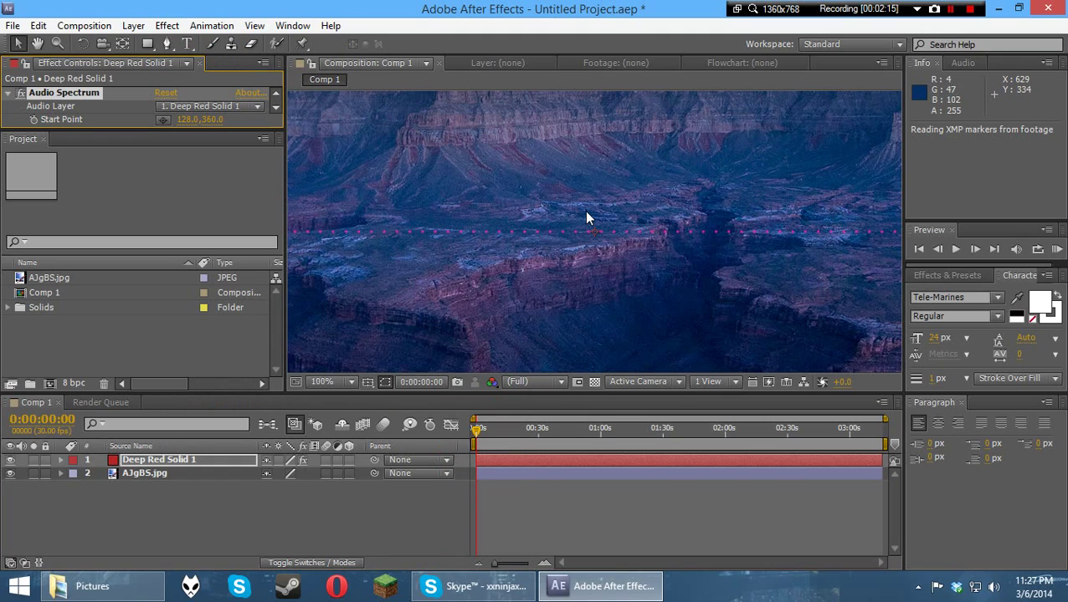
{"action": "key", "text": "comma"}
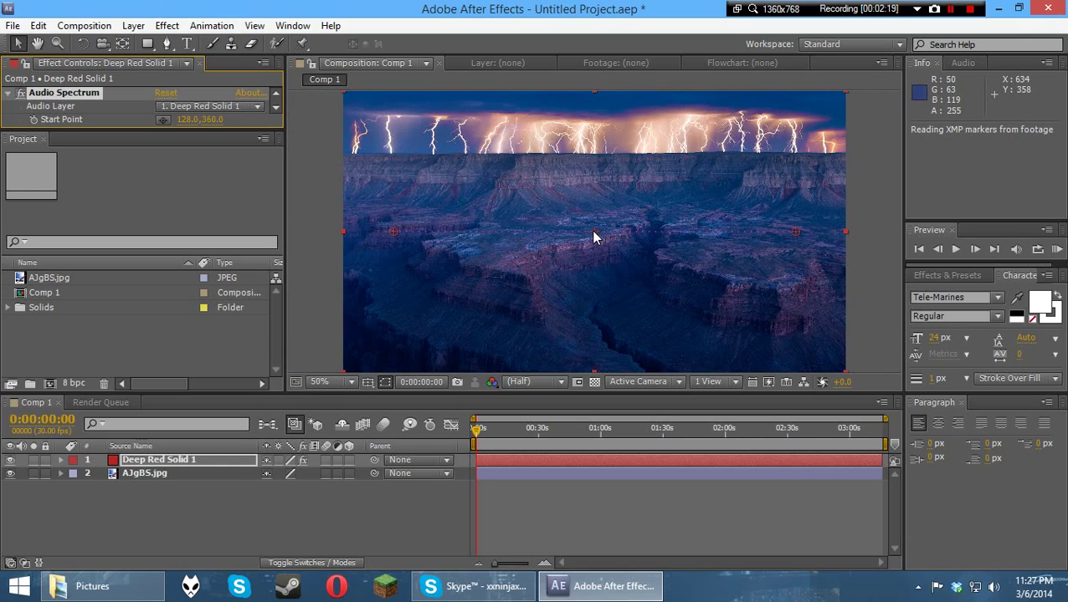
{"action": "left_click_drag", "start_coordinate": [593, 231], "coordinate": [592, 325]}
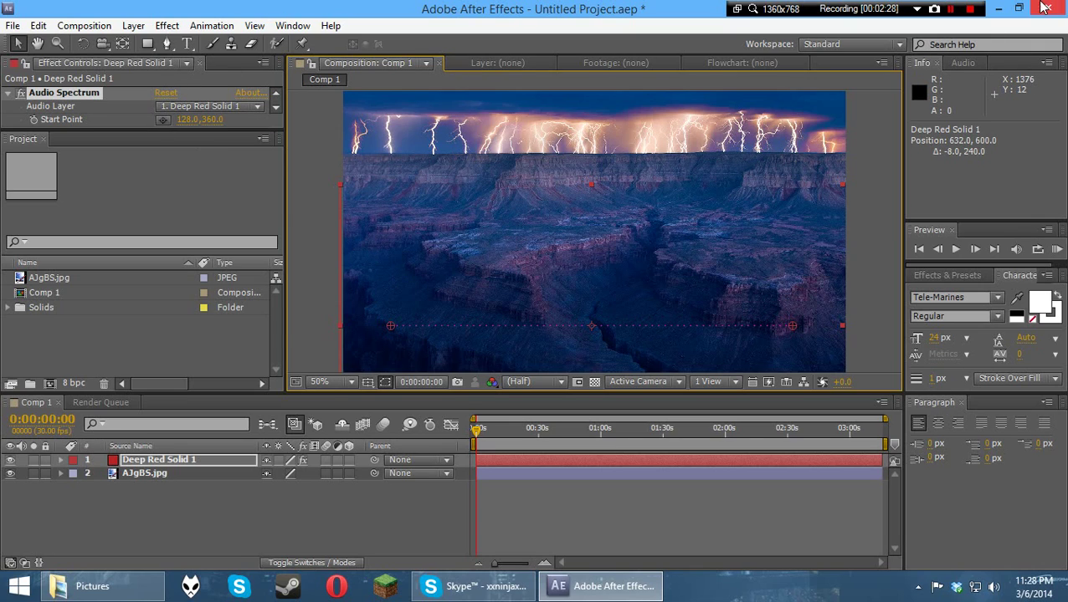
Bring When it Pops.wav from the desktop into the project and Comp 1.
{"action": "key", "text": "alt+Tab"}
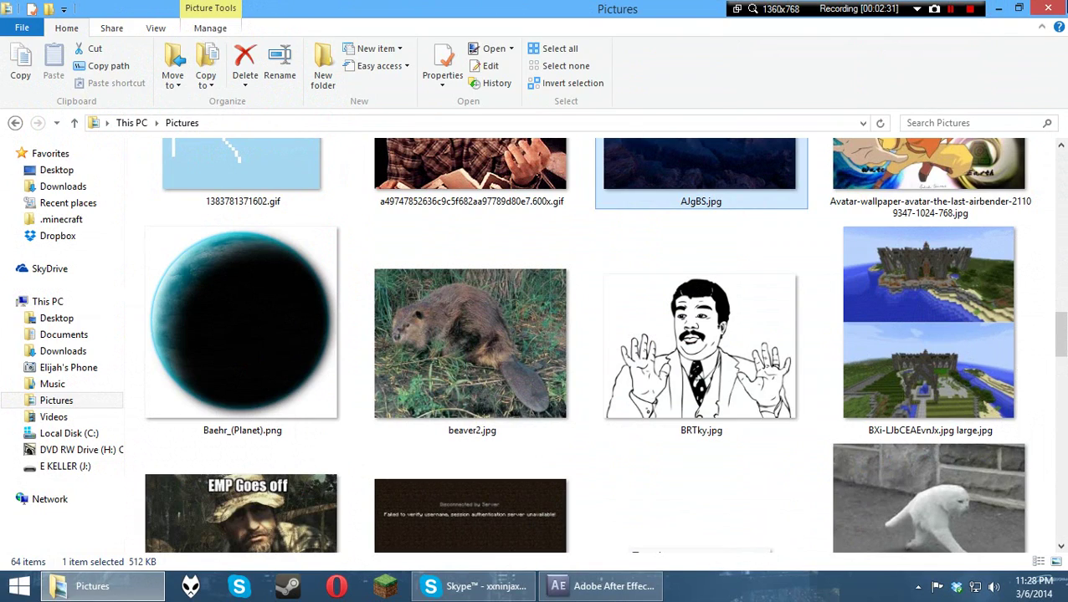
{"action": "left_click", "coordinate": [1048, 7]}
{"action": "left_click_drag", "start_coordinate": [147, 186], "coordinate": [178, 508]}
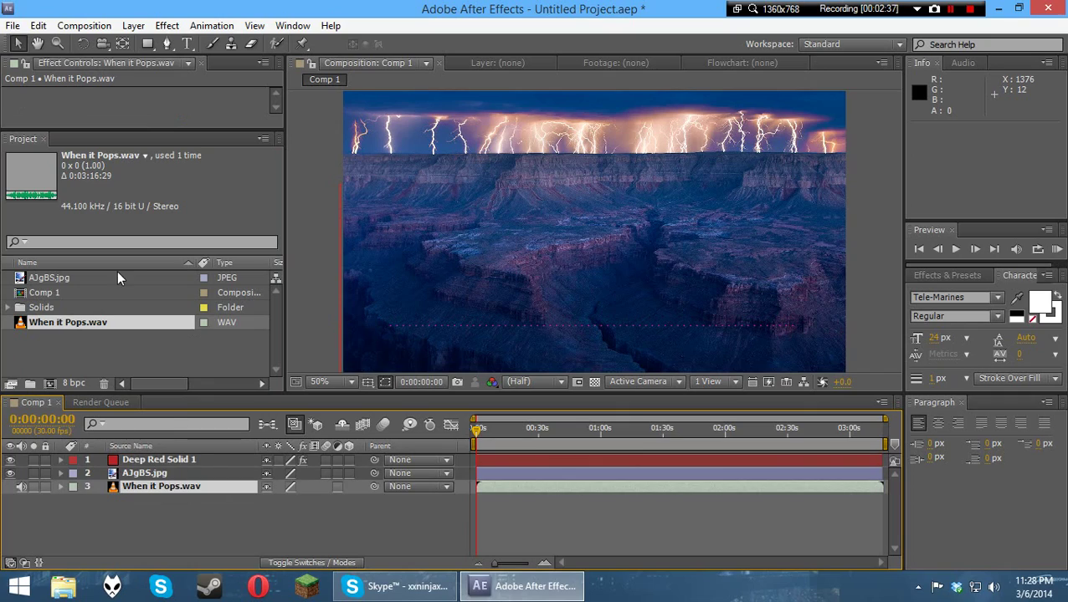
Set Audio Spectrum's Audio Layer to When it Pops.wav and scrub to see the bars react.
{"action": "left_click", "coordinate": [173, 128]}
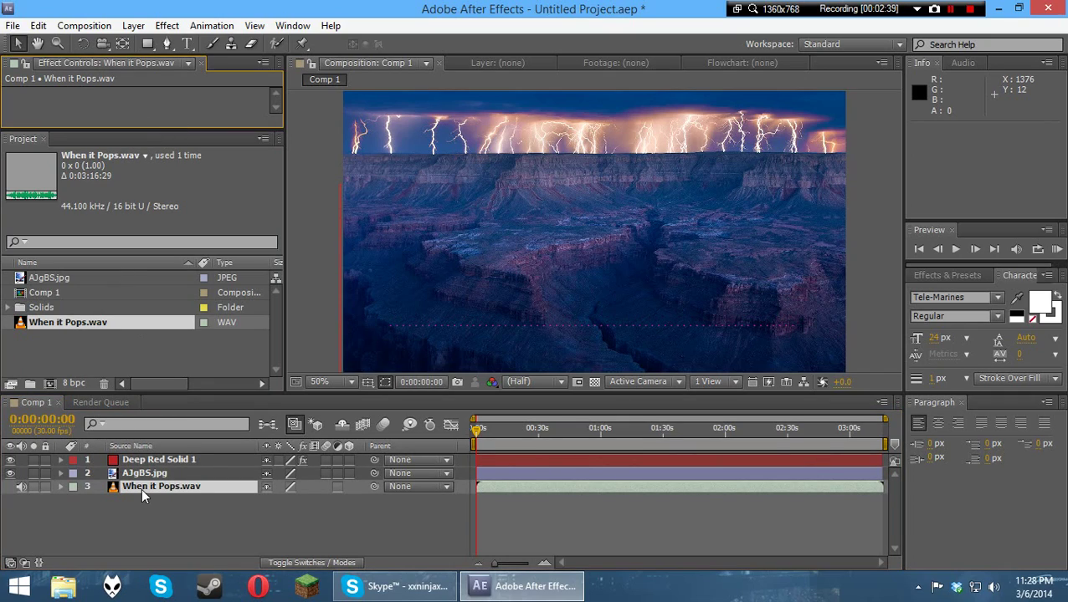
{"action": "left_click", "coordinate": [152, 458]}
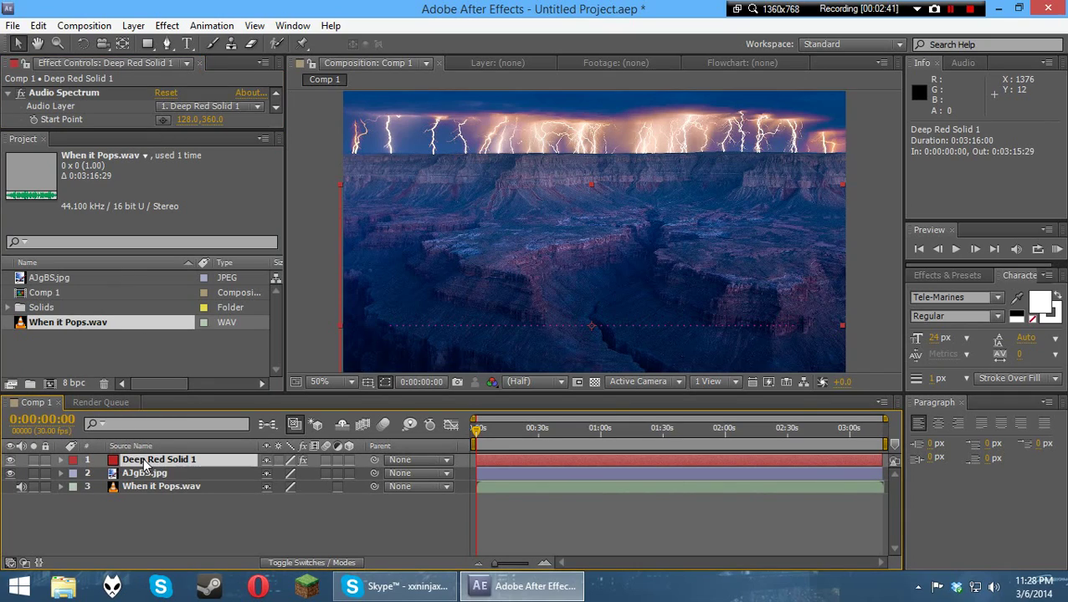
{"action": "left_click_drag", "start_coordinate": [193, 132], "coordinate": [193, 271]}
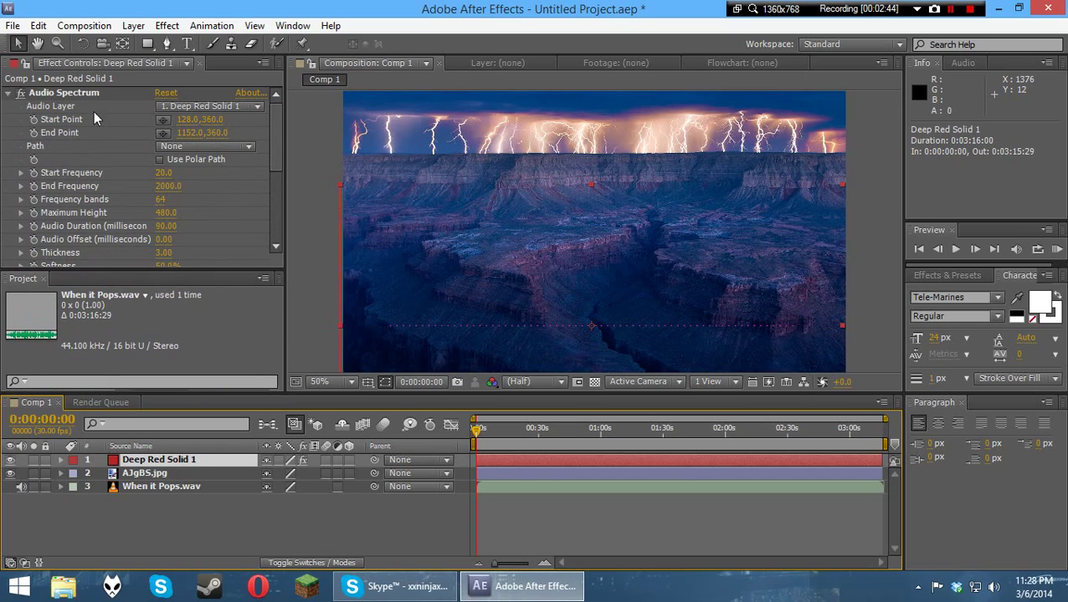
{"action": "left_click", "coordinate": [158, 108]}
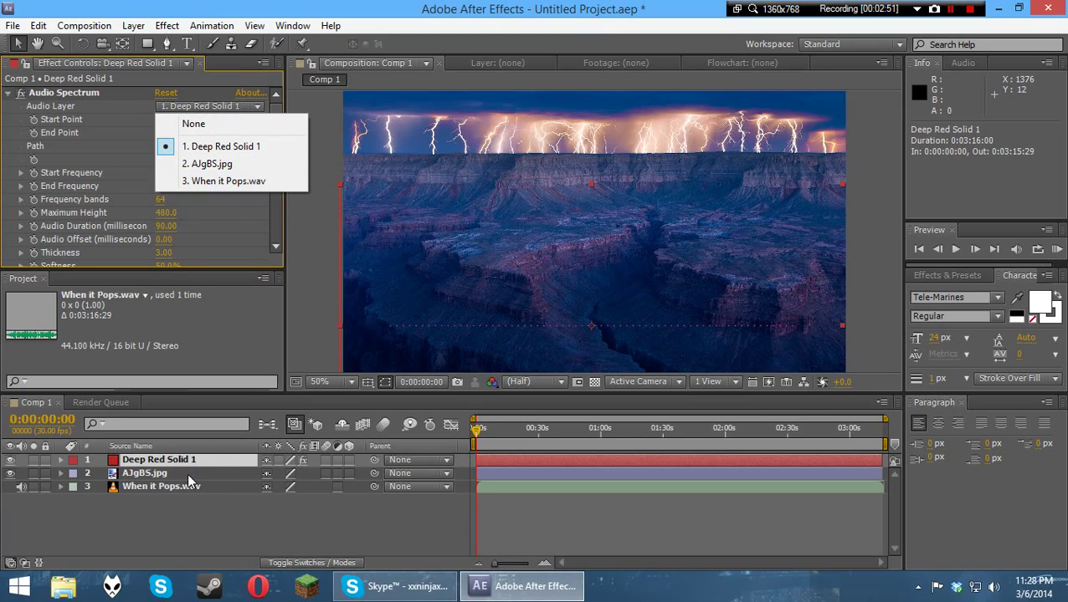
{"action": "left_click", "coordinate": [200, 182]}
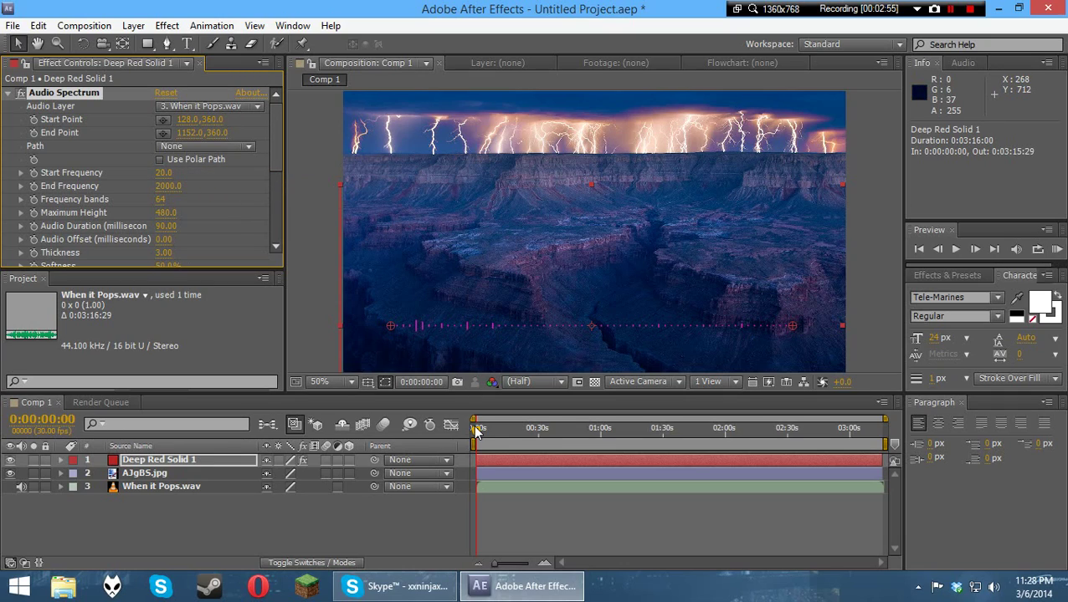
{"action": "left_click_drag", "start_coordinate": [477, 429], "coordinate": [473, 548]}
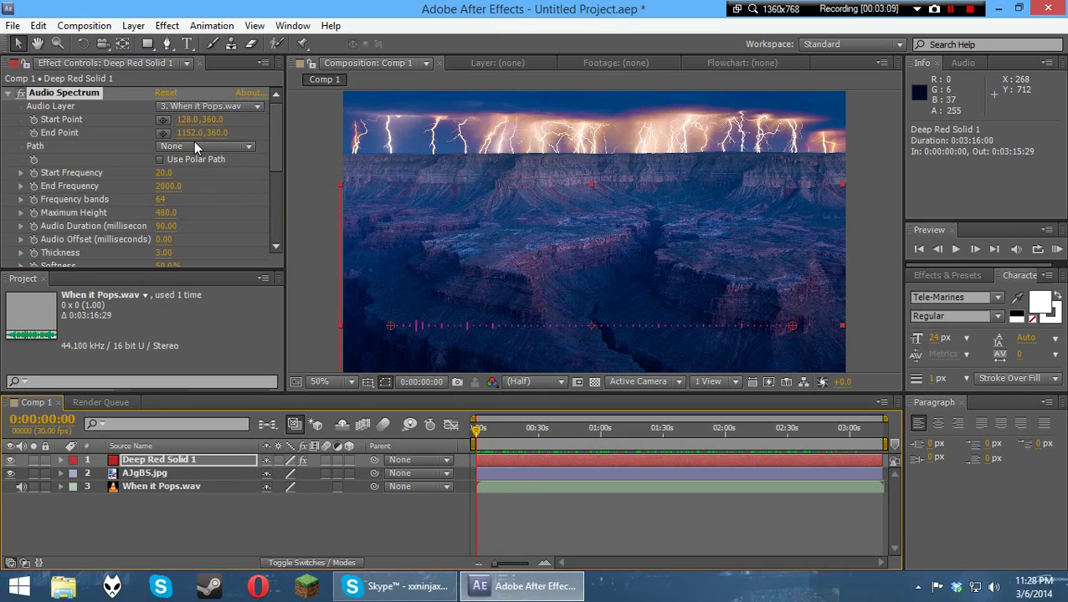
Set Audio Spectrum's Side Options to Side A and pan the view to the magenta bars.
{"action": "left_click_drag", "start_coordinate": [276, 161], "coordinate": [282, 242]}
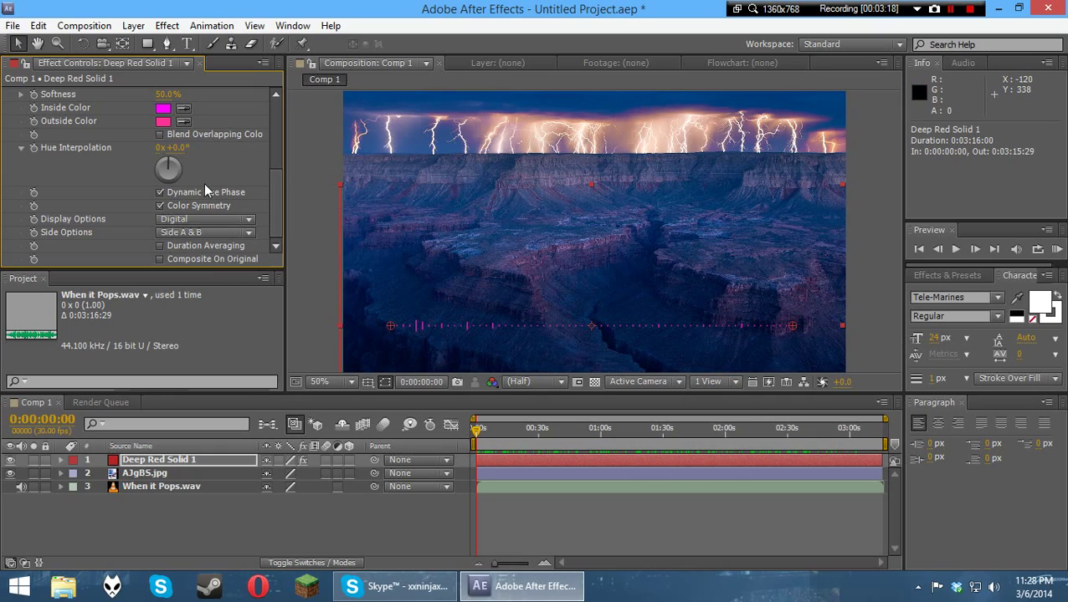
{"action": "left_click", "coordinate": [223, 233]}
{"action": "left_click", "coordinate": [231, 246]}
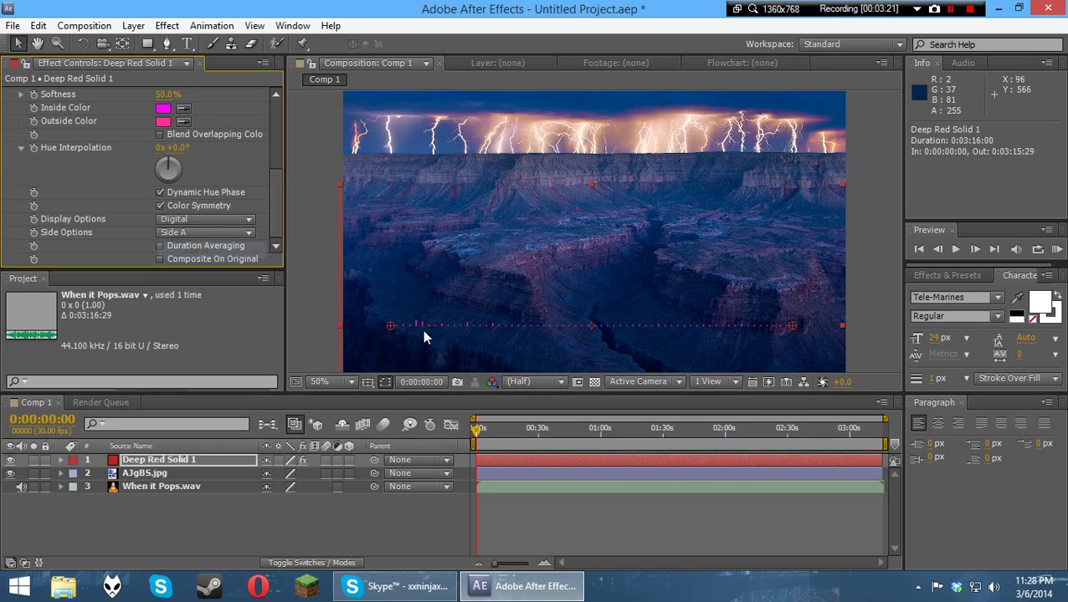
{"action": "scroll", "coordinate": [436, 332], "scroll_direction": "up", "scroll_amount": 4}
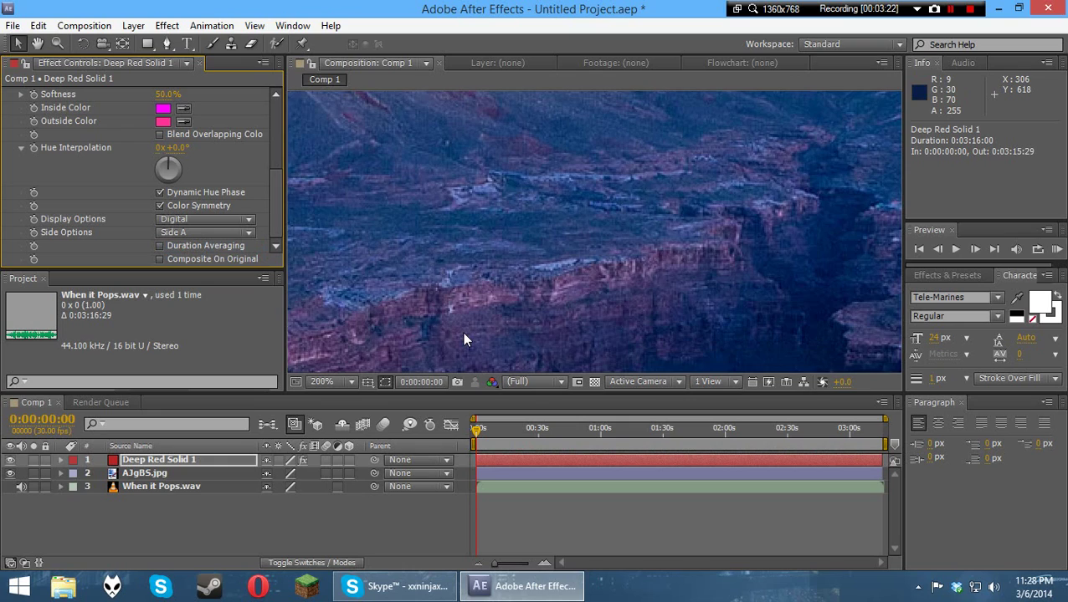
{"action": "left_click", "coordinate": [37, 44]}
{"action": "left_click_drag", "start_coordinate": [469, 255], "coordinate": [770, 115]}
{"action": "left_click_drag", "start_coordinate": [736, 360], "coordinate": [768, 279]}
{"action": "left_click_drag", "start_coordinate": [380, 218], "coordinate": [463, 224]}
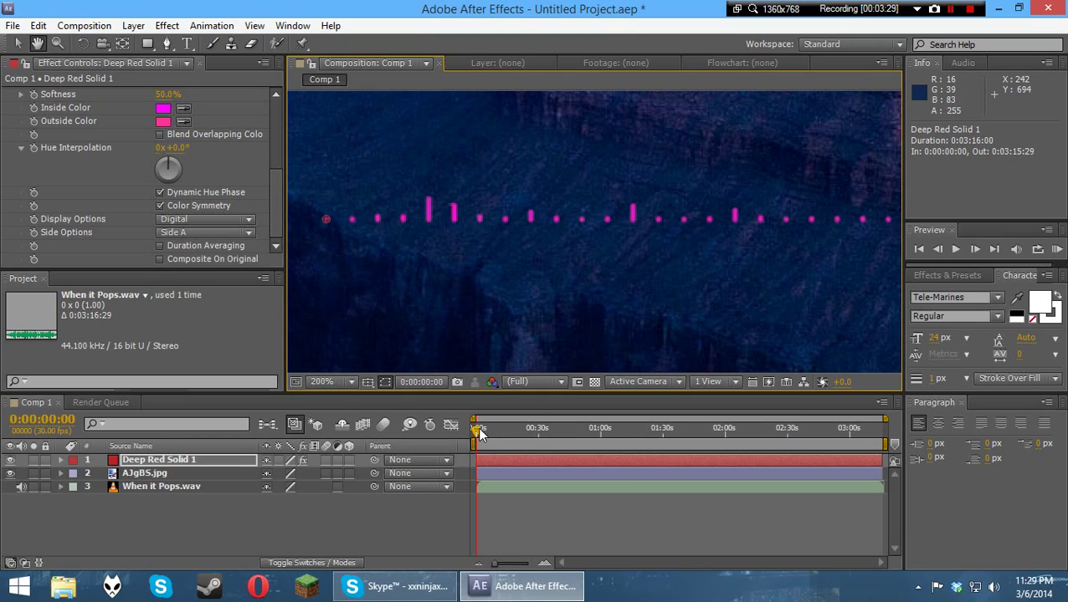
Compare Side A & B while scrubbing the song, then settle back on Side A.
{"action": "left_click_drag", "start_coordinate": [477, 431], "coordinate": [607, 429]}
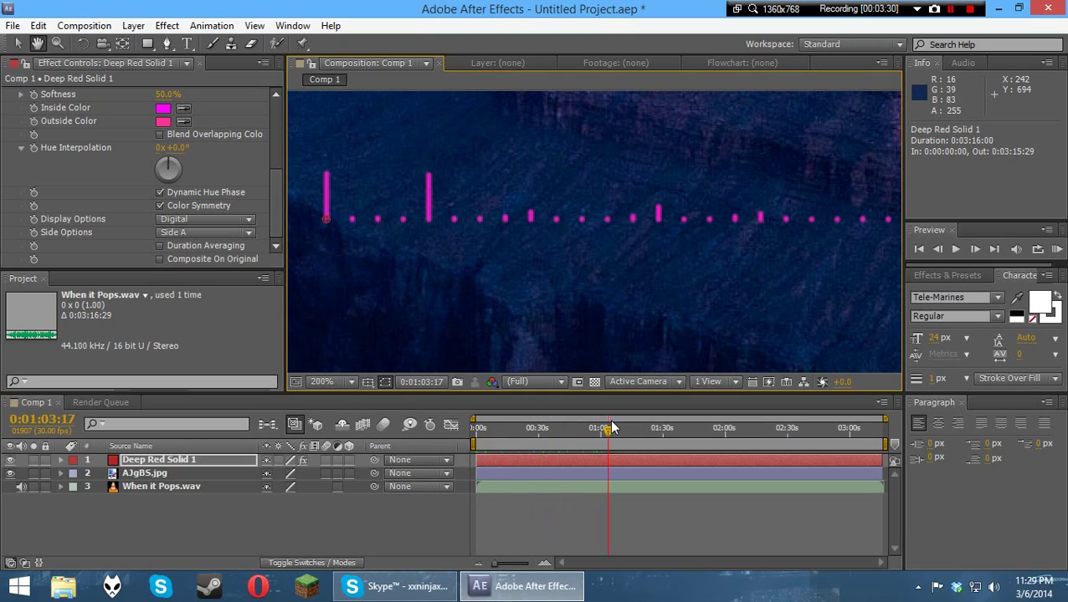
{"action": "left_click", "coordinate": [215, 240]}
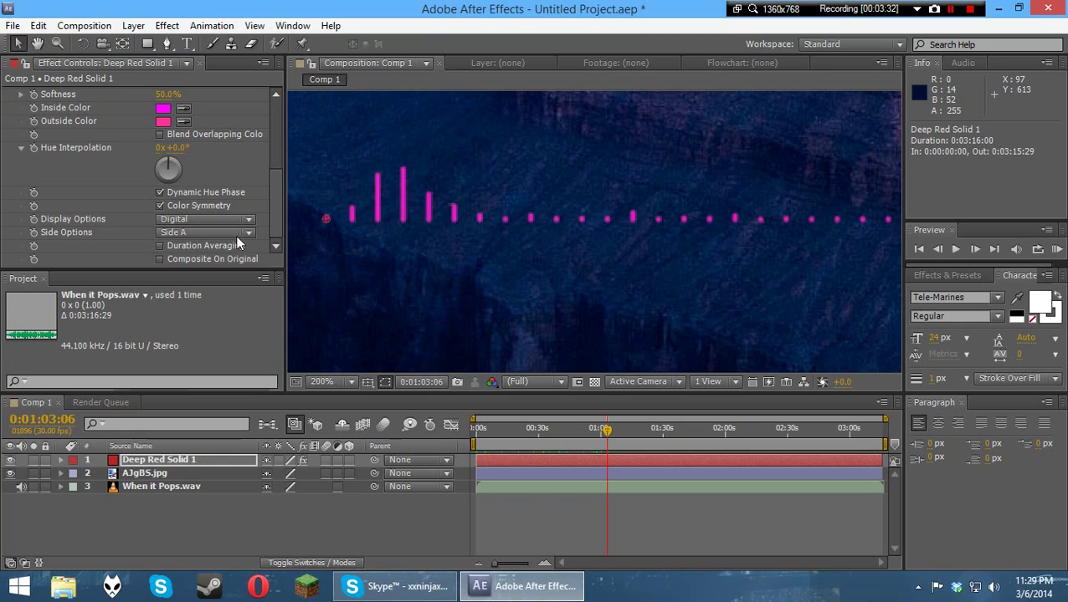
{"action": "left_click", "coordinate": [236, 233]}
{"action": "left_click", "coordinate": [238, 284]}
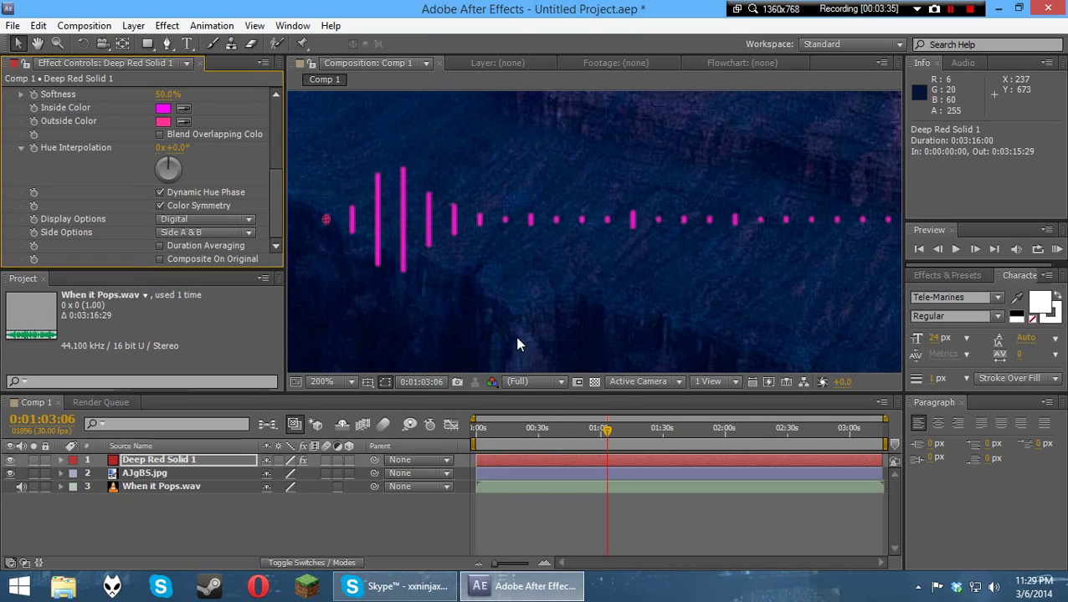
{"action": "left_click_drag", "start_coordinate": [608, 428], "coordinate": [516, 431]}
{"action": "left_click", "coordinate": [185, 231]}
{"action": "left_click", "coordinate": [207, 245]}
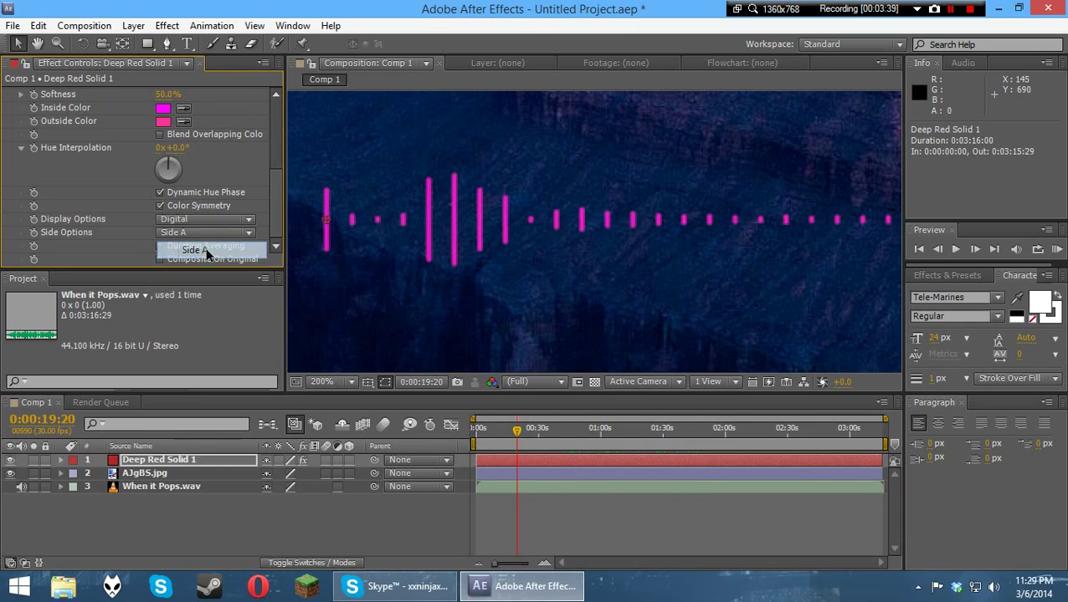
{"action": "left_click_drag", "start_coordinate": [519, 431], "coordinate": [536, 458]}
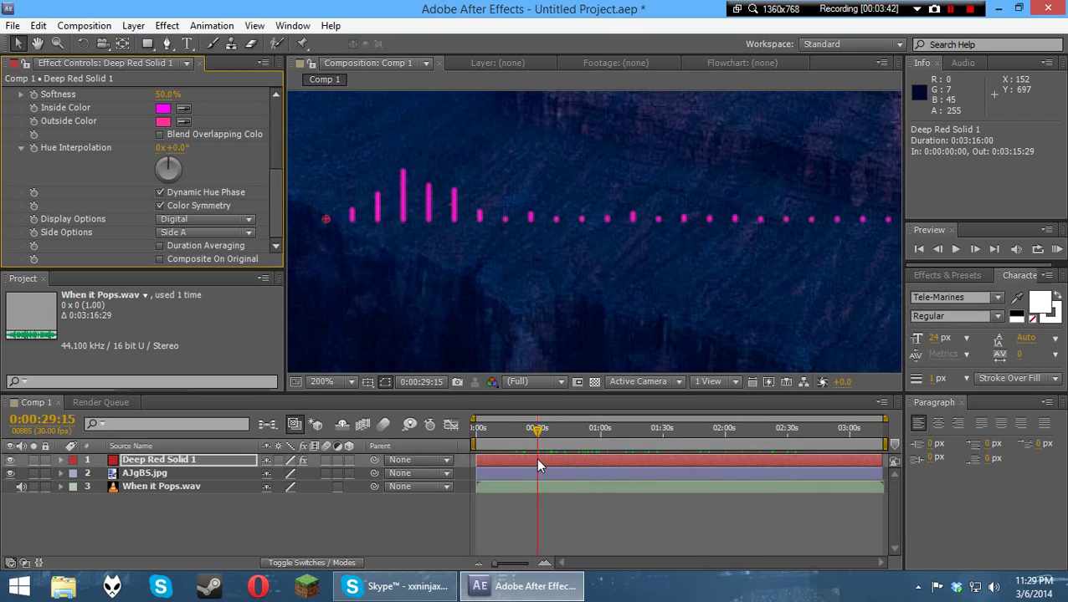
{"action": "left_click_drag", "start_coordinate": [280, 179], "coordinate": [289, 108]}
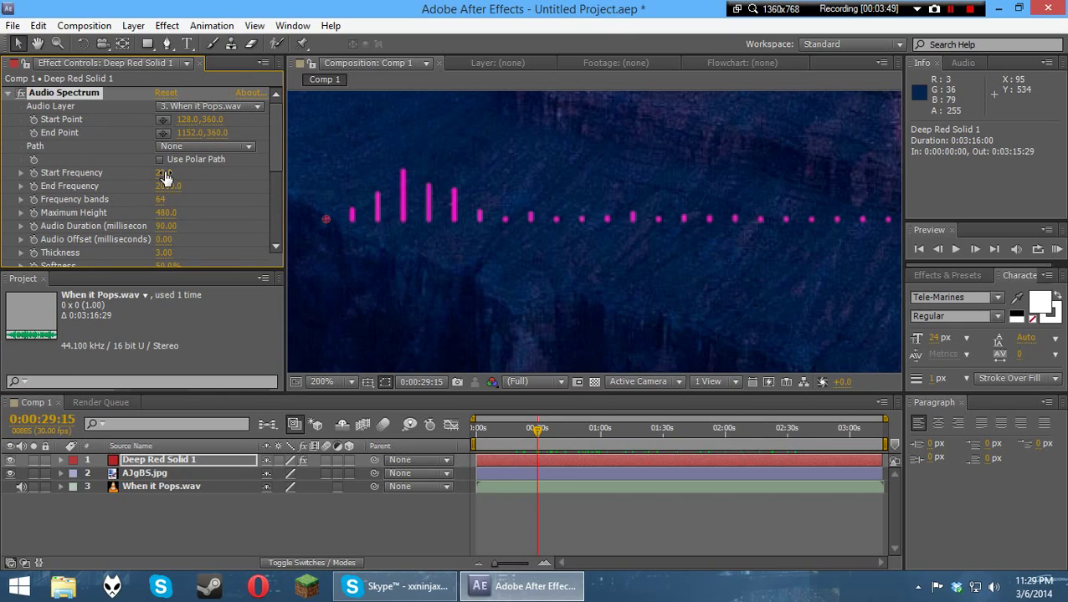
Set Audio Spectrum's Start Frequency to 1 and End Frequency to 500.
{"action": "left_click_drag", "start_coordinate": [164, 173], "coordinate": [146, 180]}
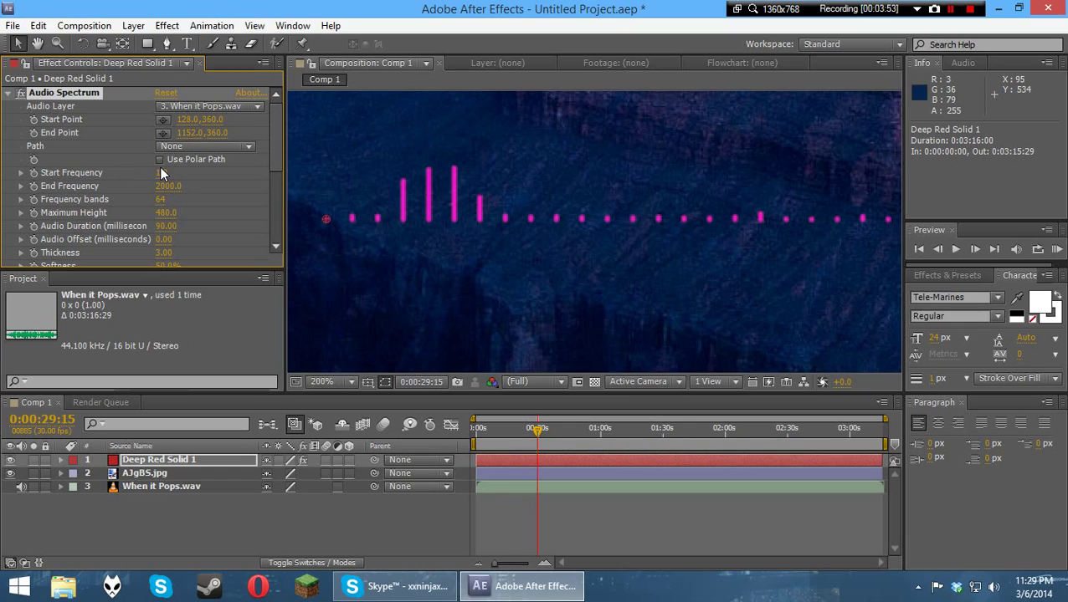
{"action": "left_click", "coordinate": [160, 172]}
{"action": "type", "text": "1300"}
{"action": "key", "text": "Return"}
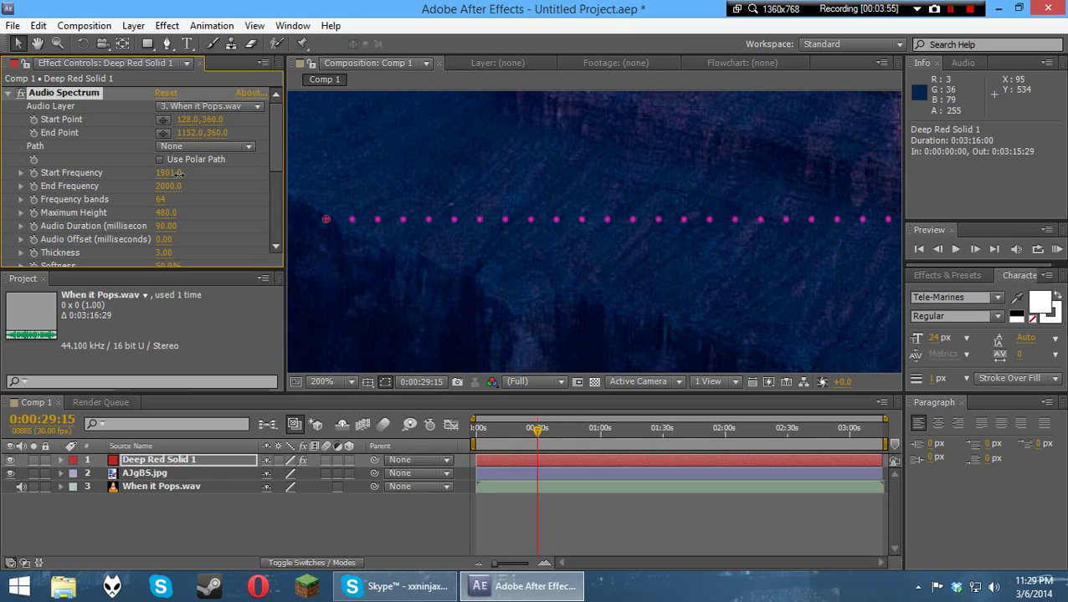
{"action": "left_click_drag", "start_coordinate": [177, 172], "coordinate": [161, 176]}
{"action": "scroll", "coordinate": [159, 183], "scroll_direction": "down", "scroll_amount": 3}
{"action": "scroll", "coordinate": [478, 210], "scroll_direction": "down", "scroll_amount": 3}
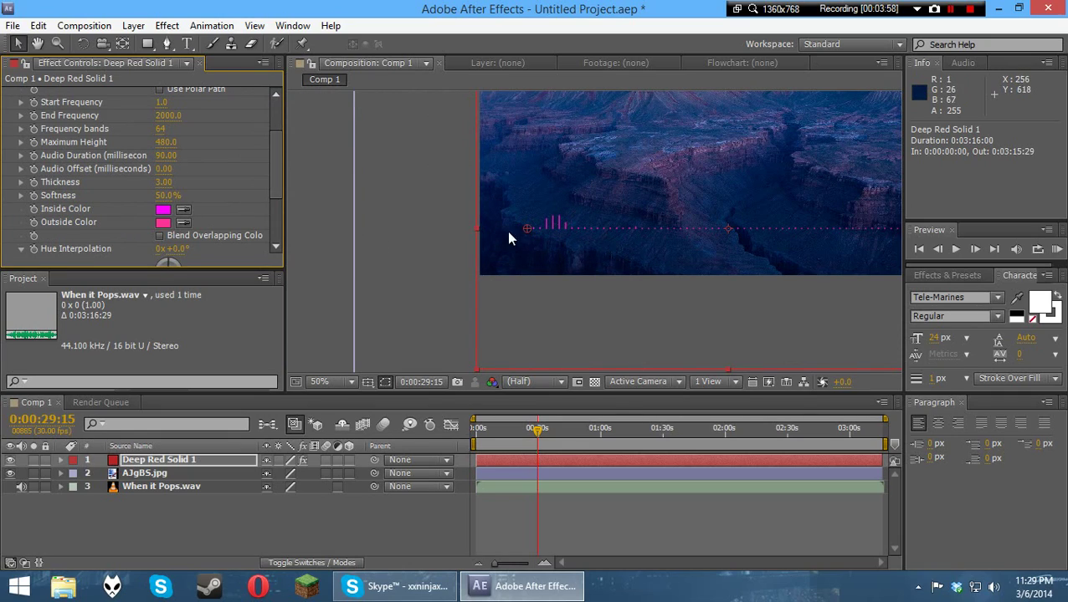
{"action": "scroll", "coordinate": [272, 153], "scroll_direction": "up", "scroll_amount": 1}
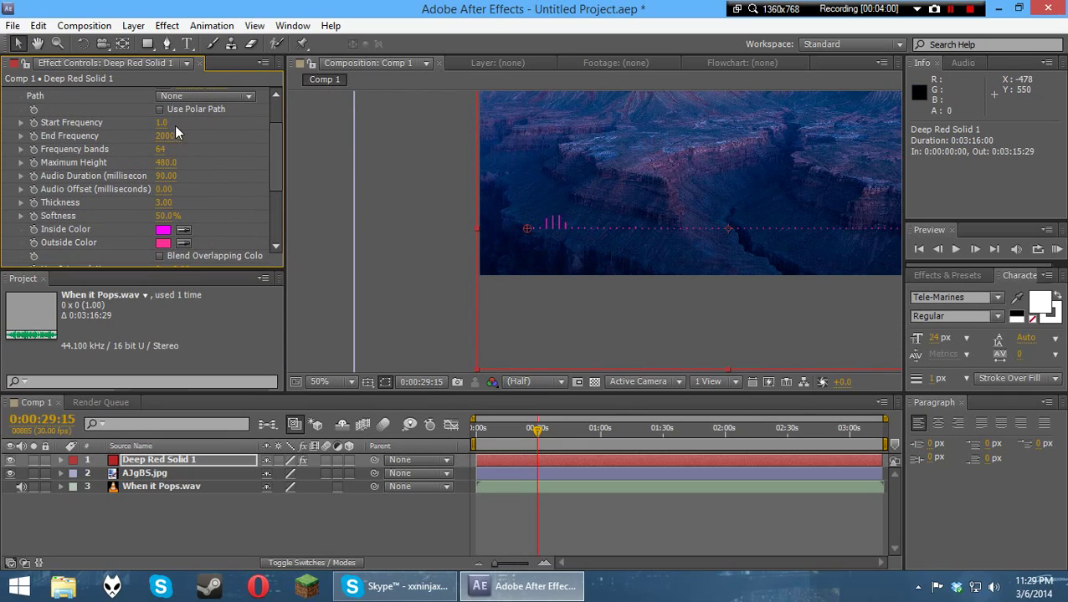
{"action": "left_click_drag", "start_coordinate": [167, 123], "coordinate": [170, 122]}
Preview the bars across the song, then return to the Selection tool at 100% view.
{"action": "left_click", "coordinate": [38, 44]}
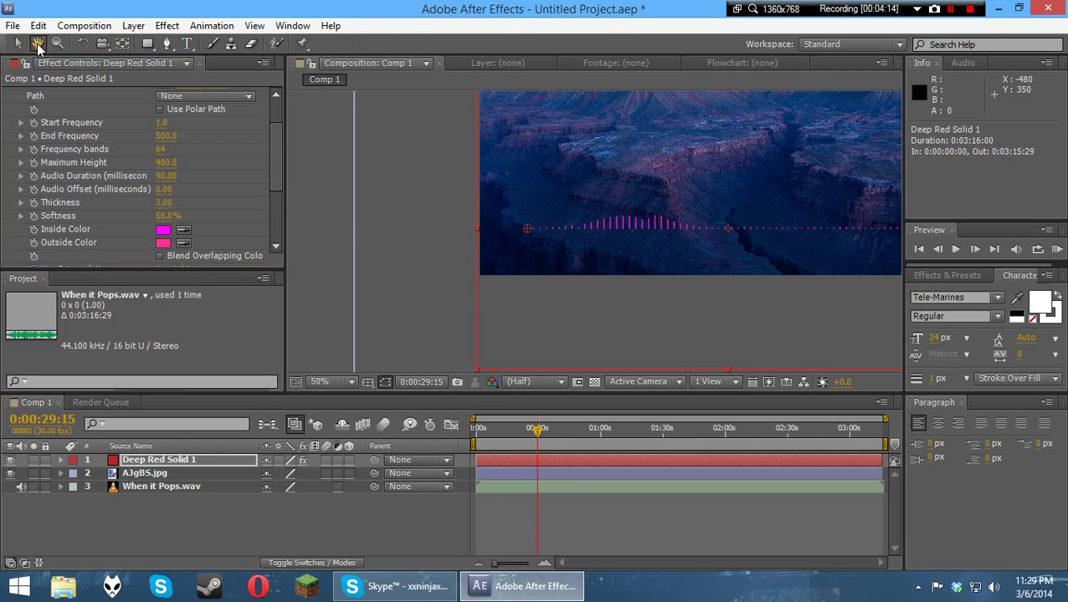
{"action": "left_click_drag", "start_coordinate": [611, 251], "coordinate": [422, 279]}
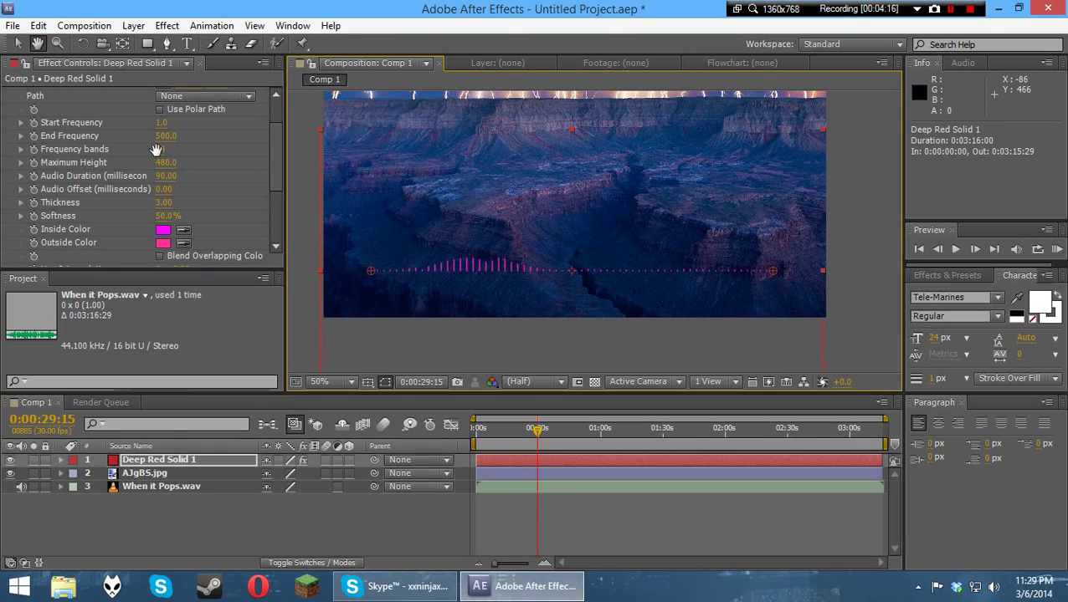
{"action": "left_click_drag", "start_coordinate": [538, 429], "coordinate": [631, 430]}
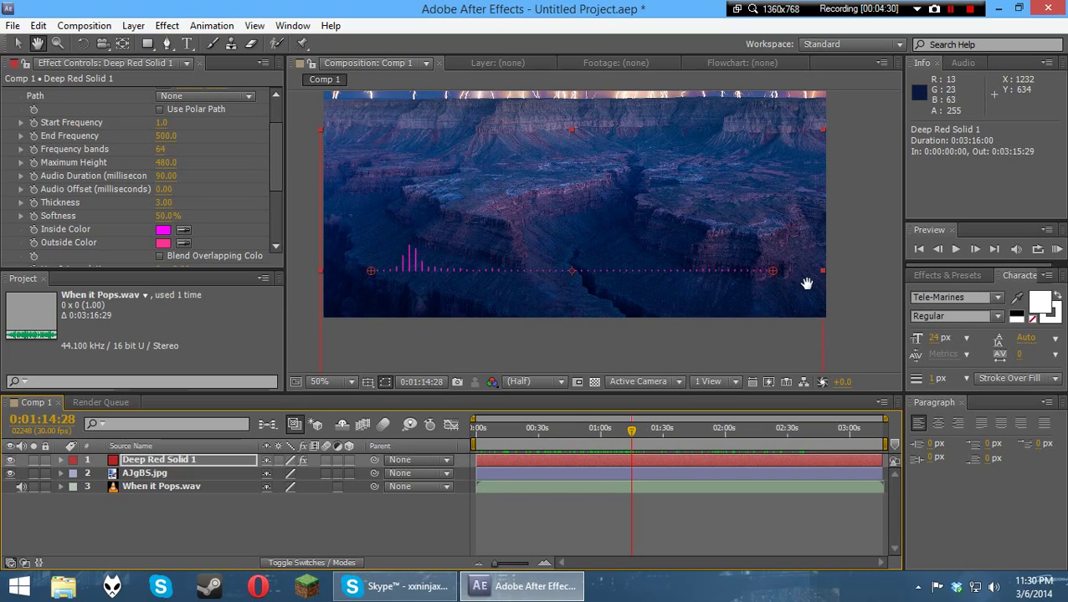
{"action": "mouse_move", "coordinate": [631, 430]}
{"action": "left_mouse_down"}
{"action": "mouse_move", "coordinate": [562, 430]}
{"action": "mouse_move", "coordinate": [766, 445]}
{"action": "mouse_move", "coordinate": [828, 438]}
{"action": "mouse_move", "coordinate": [540, 437]}
{"action": "mouse_move", "coordinate": [634, 443]}
{"action": "left_mouse_up"}
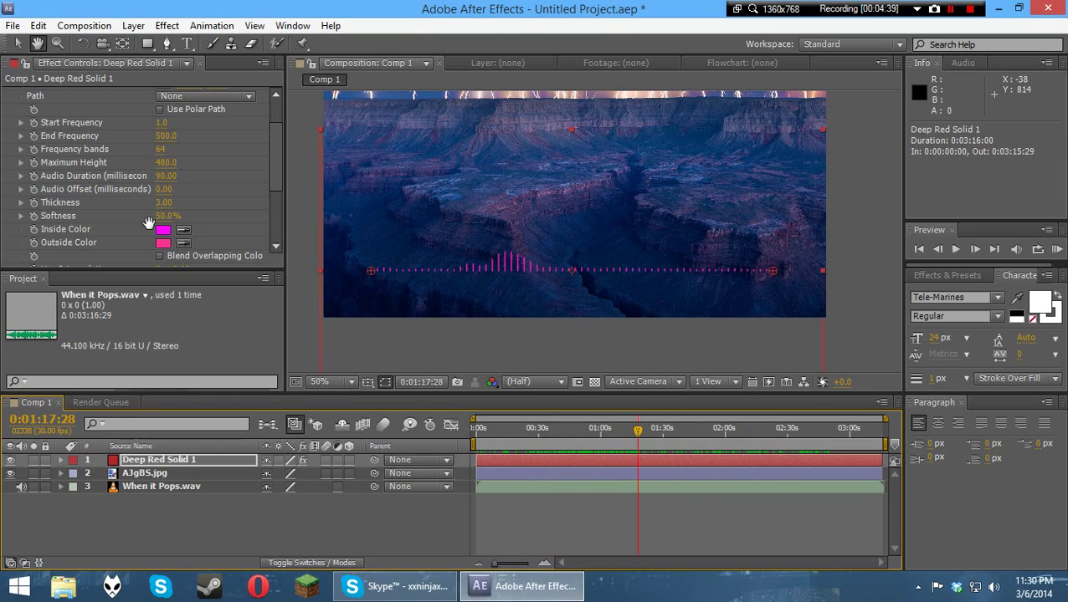
{"action": "key", "text": "v"}
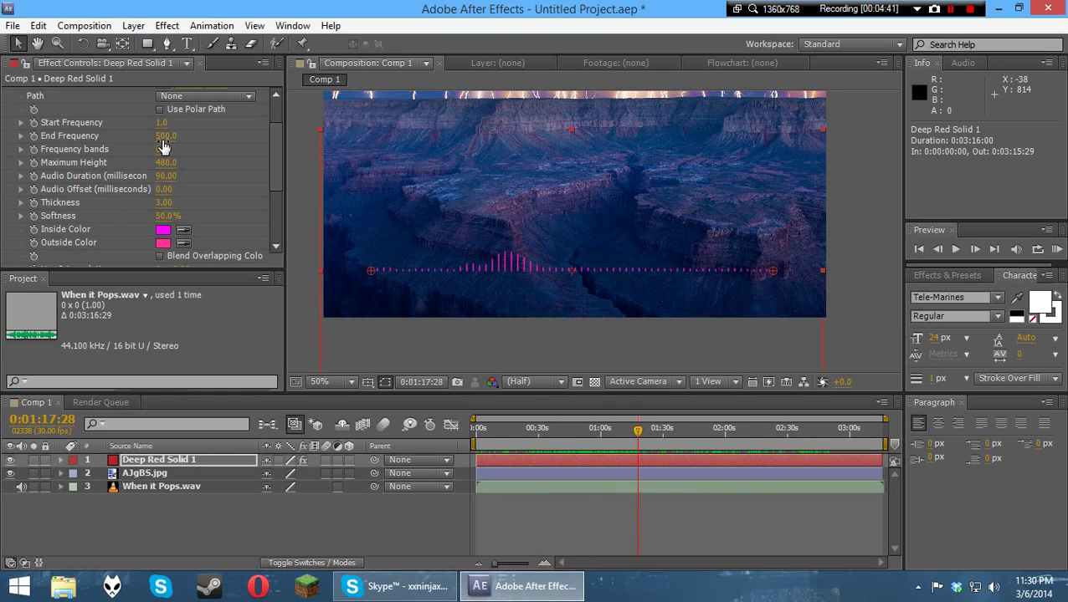
{"action": "key", "text": "period"}
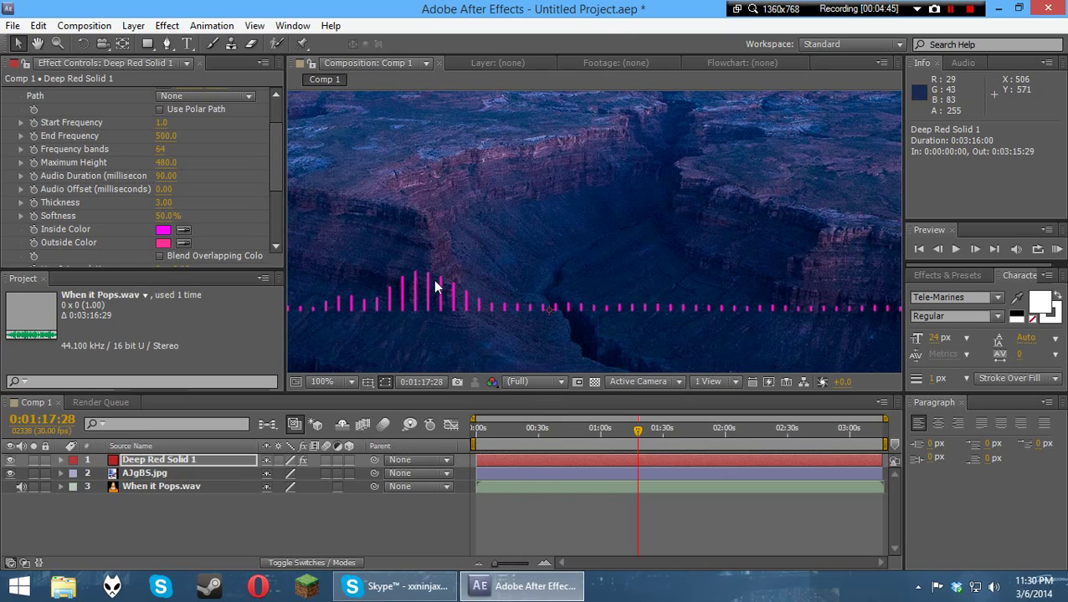
Scrub Audio Spectrum's Frequency bands up, then back down to 133, previewing bars along the song.
{"action": "left_click_drag", "start_coordinate": [162, 148], "coordinate": [505, 149]}
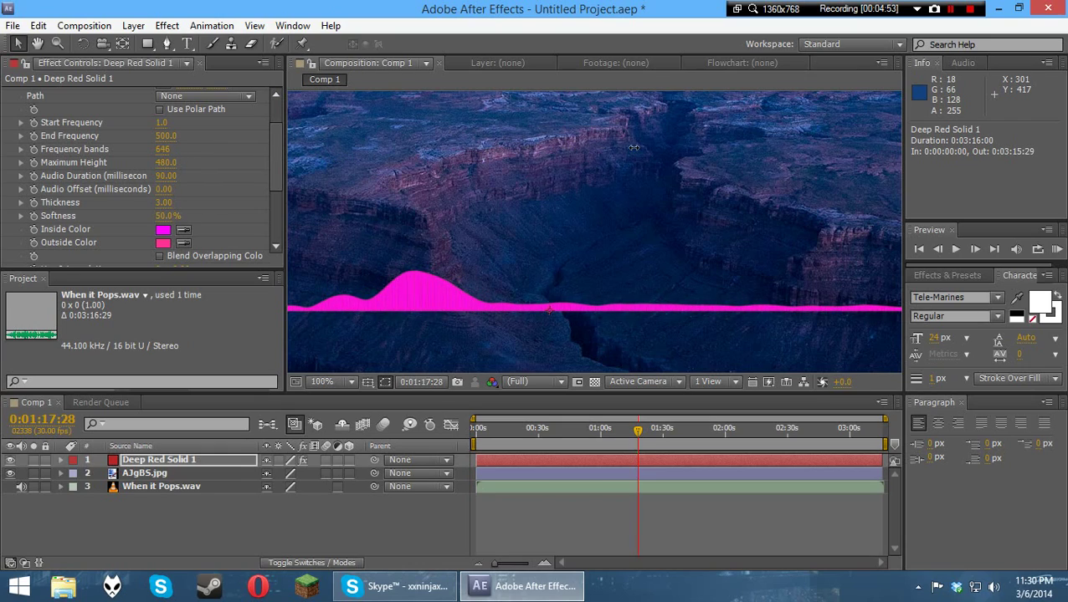
{"action": "left_click_drag", "start_coordinate": [634, 147], "coordinate": [653, 191]}
{"action": "mouse_move", "coordinate": [641, 424]}
{"action": "left_mouse_down"}
{"action": "mouse_move", "coordinate": [593, 428]}
{"action": "mouse_move", "coordinate": [653, 427]}
{"action": "left_mouse_up"}
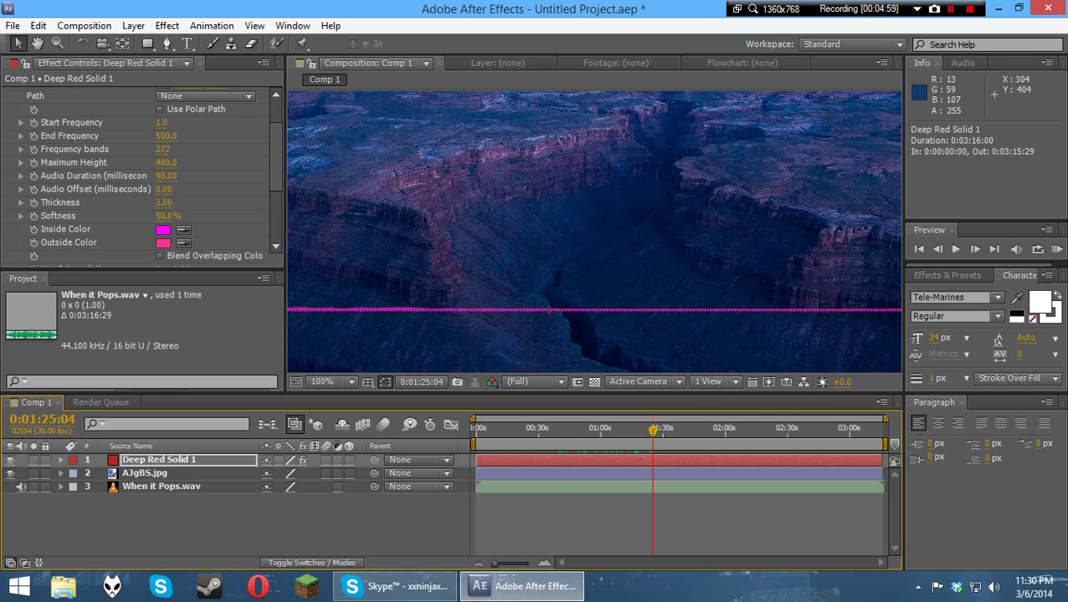
{"action": "left_click_drag", "start_coordinate": [162, 148], "coordinate": [104, 183]}
{"action": "left_click_drag", "start_coordinate": [654, 427], "coordinate": [545, 430]}
{"action": "scroll", "coordinate": [572, 299], "scroll_direction": "down", "scroll_amount": 2}
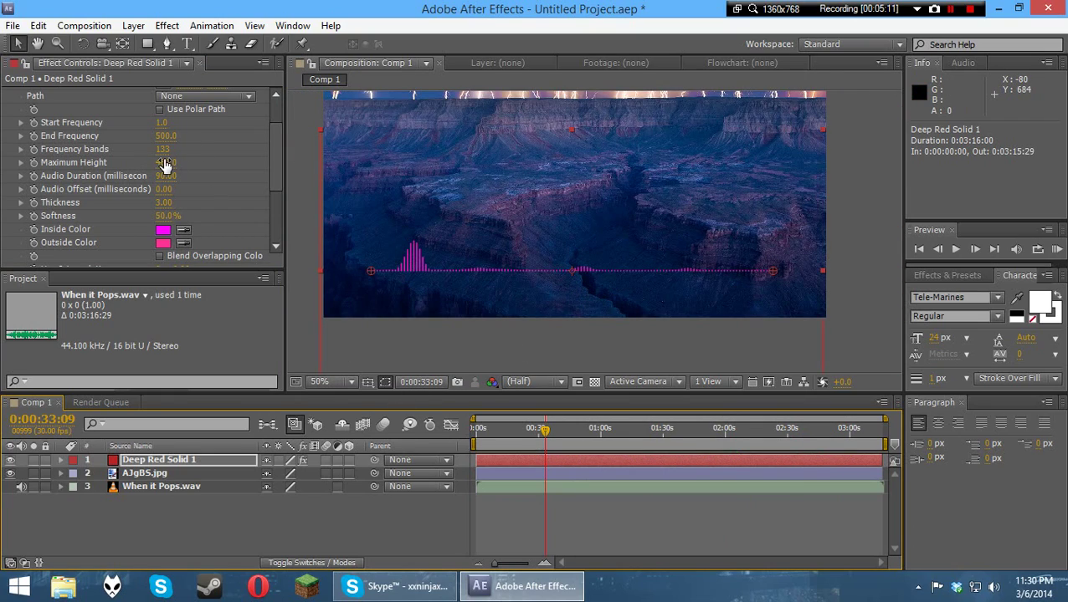
Set Maximum Height to 230.0 and move the time indicator near the song's start.
{"action": "left_click_drag", "start_coordinate": [189, 163], "coordinate": [230, 203]}
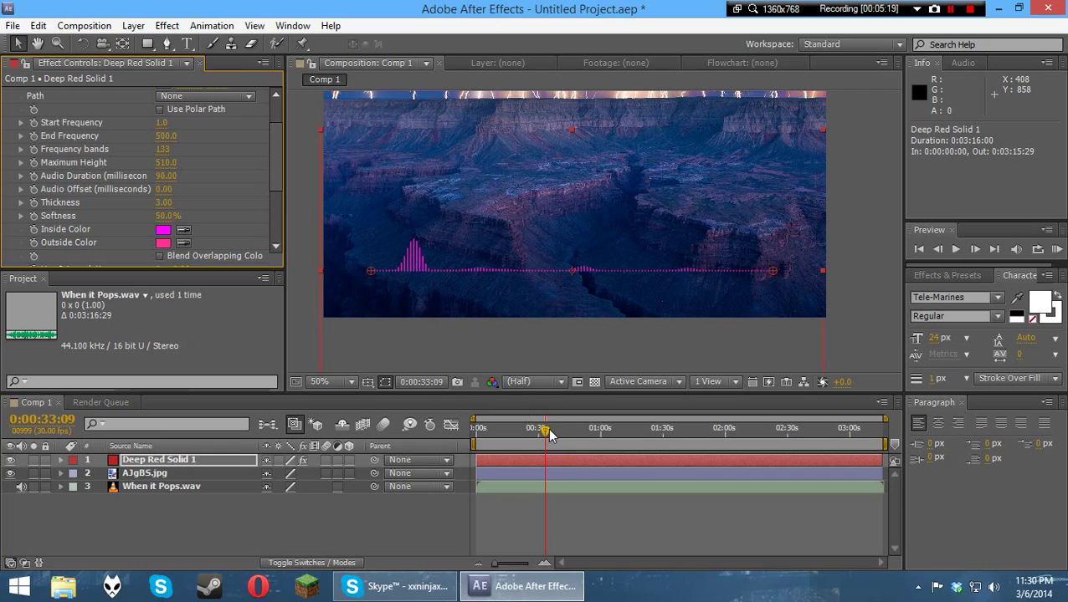
{"action": "left_click_drag", "start_coordinate": [549, 434], "coordinate": [497, 428]}
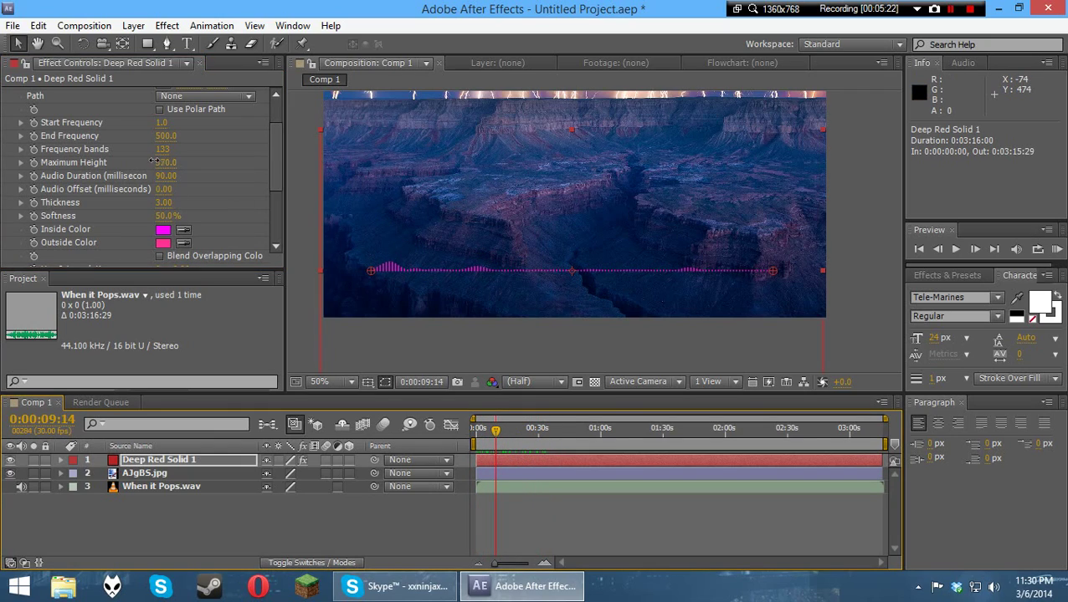
{"action": "left_click", "coordinate": [168, 189]}
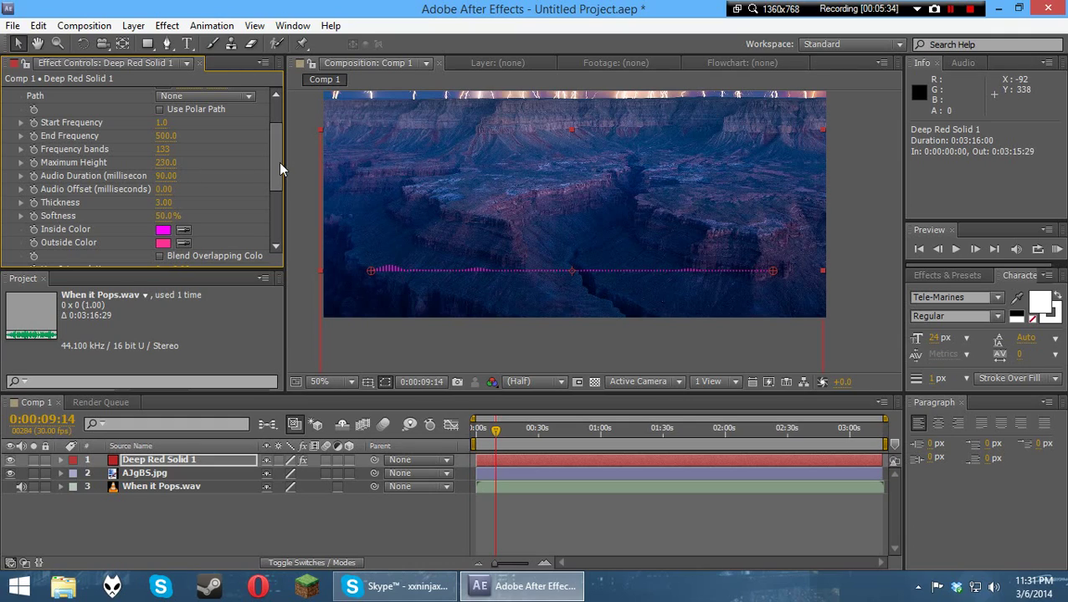
{"action": "scroll", "coordinate": [279, 163], "scroll_direction": "down", "scroll_amount": 1}
At full-size view, set bar Thickness to 5.60 and Softness to 0.0%.
{"action": "key", "text": "slash"}
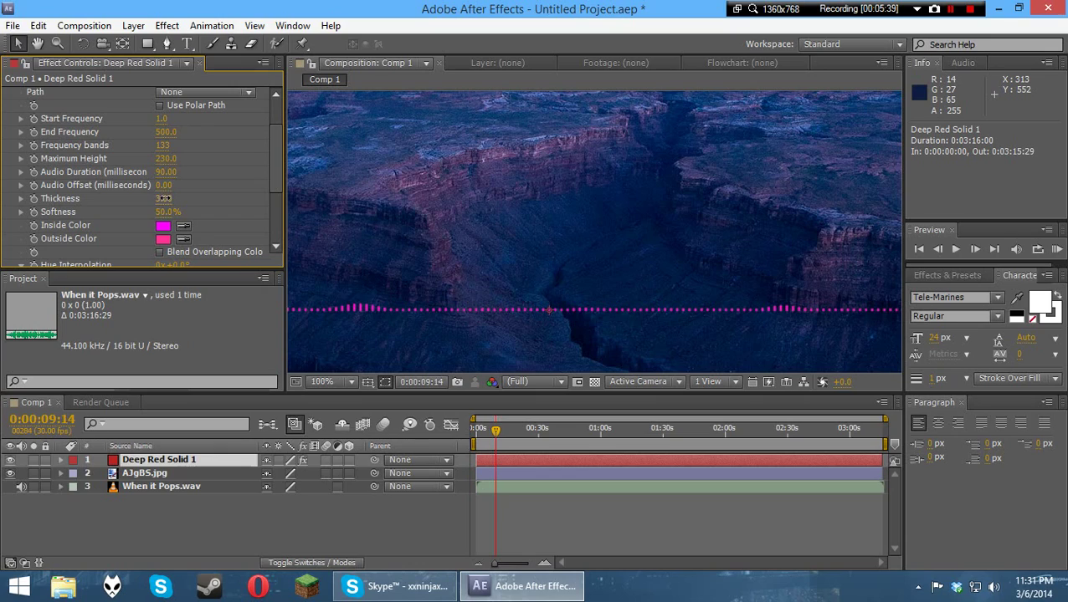
{"action": "left_click_drag", "start_coordinate": [164, 198], "coordinate": [258, 241]}
{"action": "left_click_drag", "start_coordinate": [458, 238], "coordinate": [146, 199]}
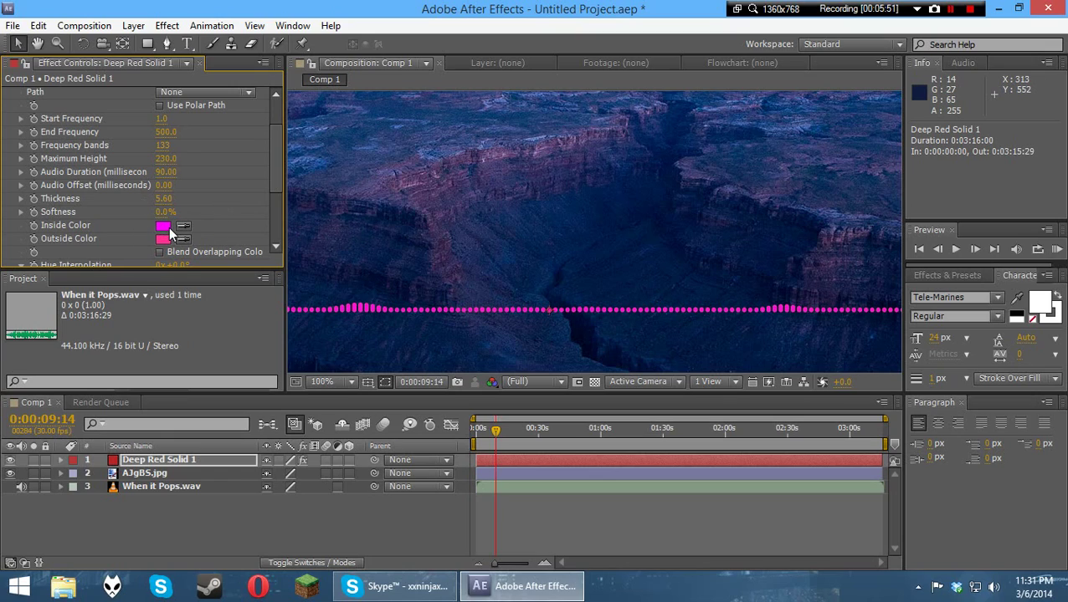
Try a blue, then a green Inside Color for the spectrum.
{"action": "left_click", "coordinate": [163, 226]}
{"action": "left_click_drag", "start_coordinate": [239, 161], "coordinate": [224, 120]}
{"action": "left_click", "coordinate": [360, 37]}
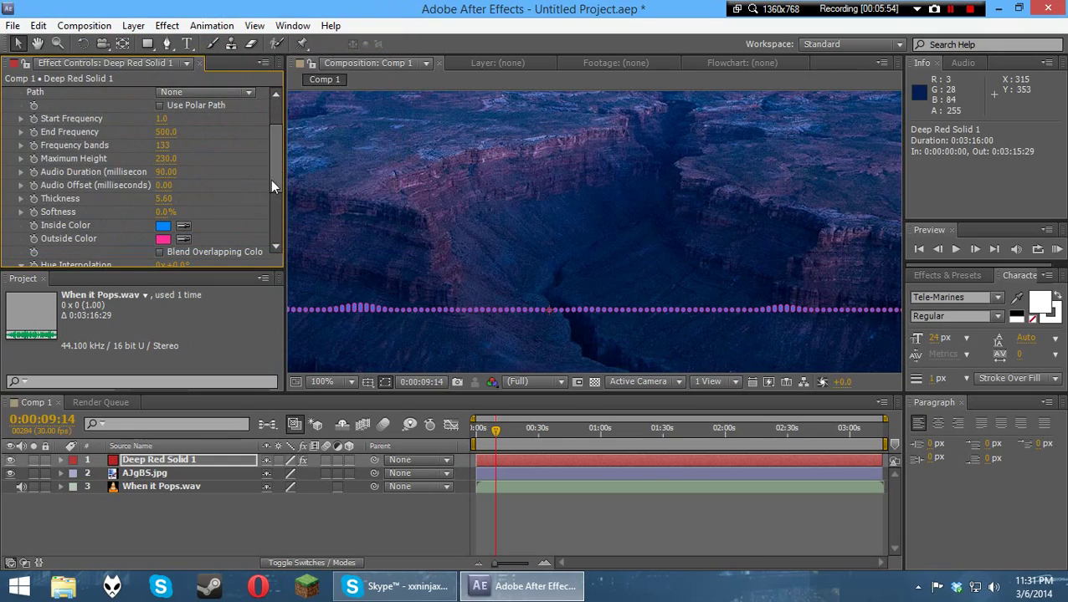
{"action": "left_click", "coordinate": [163, 225]}
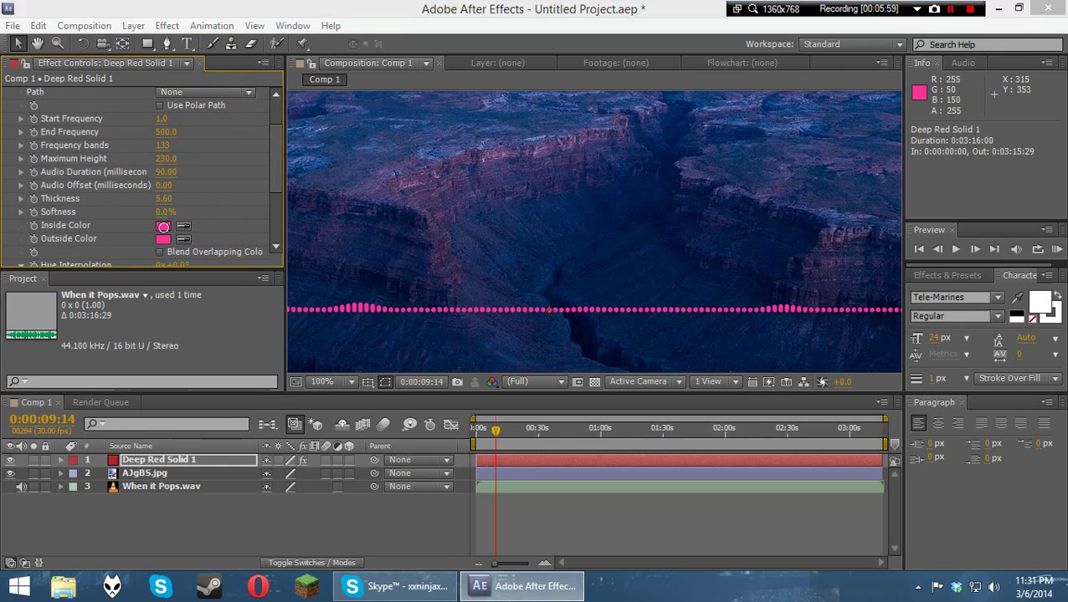
{"action": "left_click", "coordinate": [238, 170]}
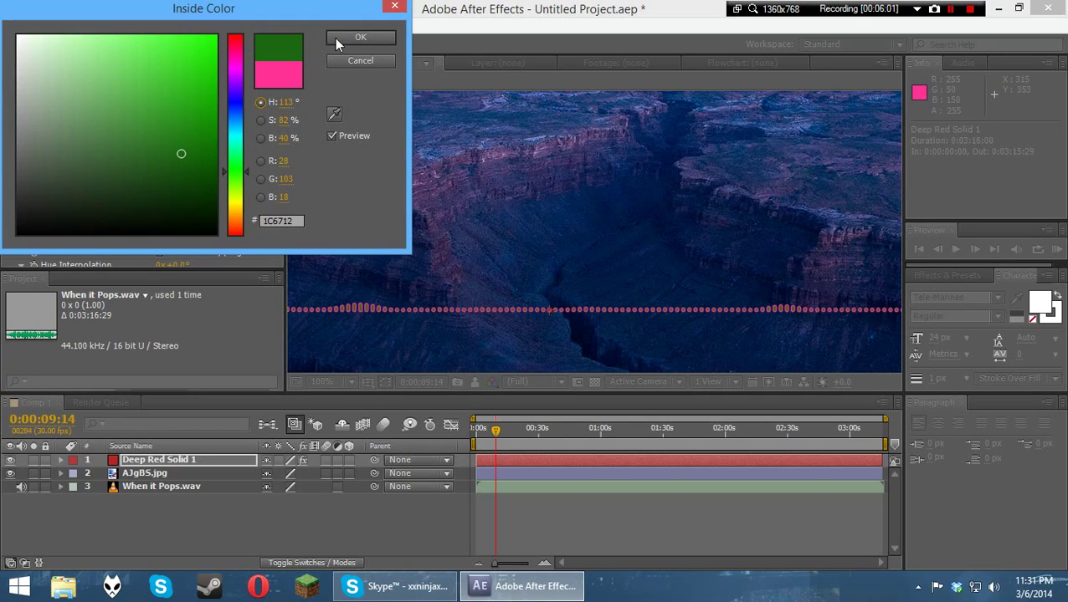
{"action": "left_click", "coordinate": [360, 37]}
Try dark green, white, then matching green for the Outside Color.
{"action": "left_click", "coordinate": [164, 237]}
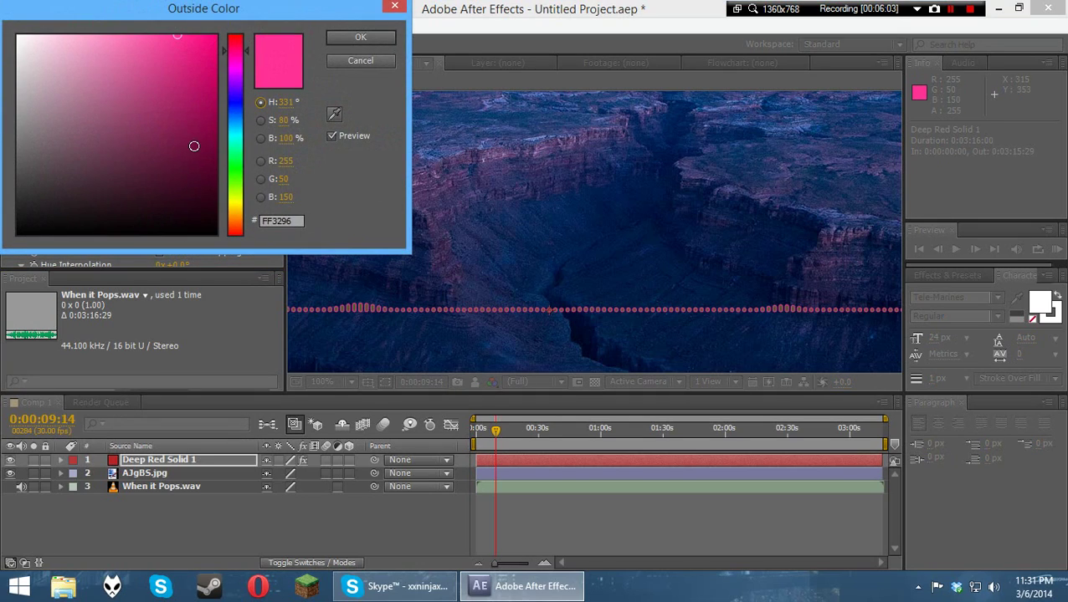
{"action": "mouse_move", "coordinate": [194, 146]}
{"action": "left_mouse_down"}
{"action": "mouse_move", "coordinate": [219, 154]}
{"action": "mouse_move", "coordinate": [215, 197]}
{"action": "left_mouse_up"}
{"action": "left_click", "coordinate": [239, 171]}
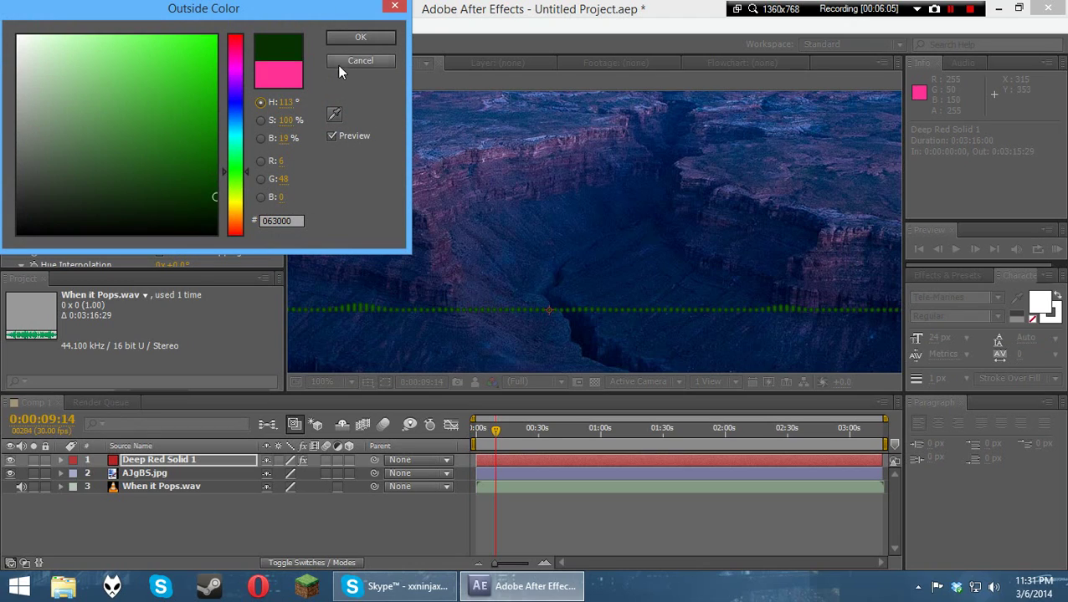
{"action": "left_click", "coordinate": [360, 37]}
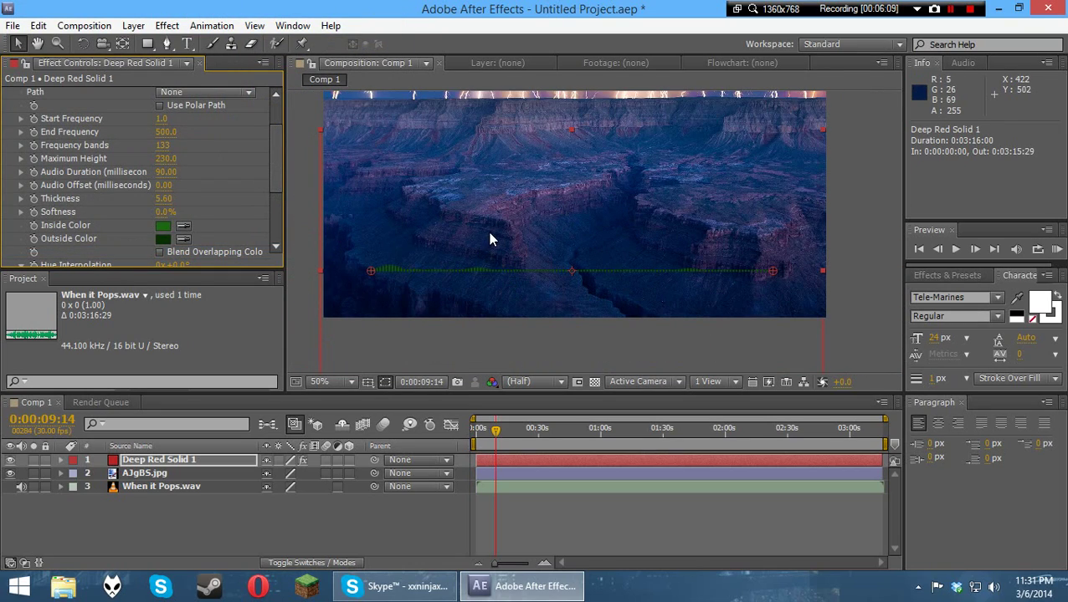
{"action": "left_click", "coordinate": [168, 236]}
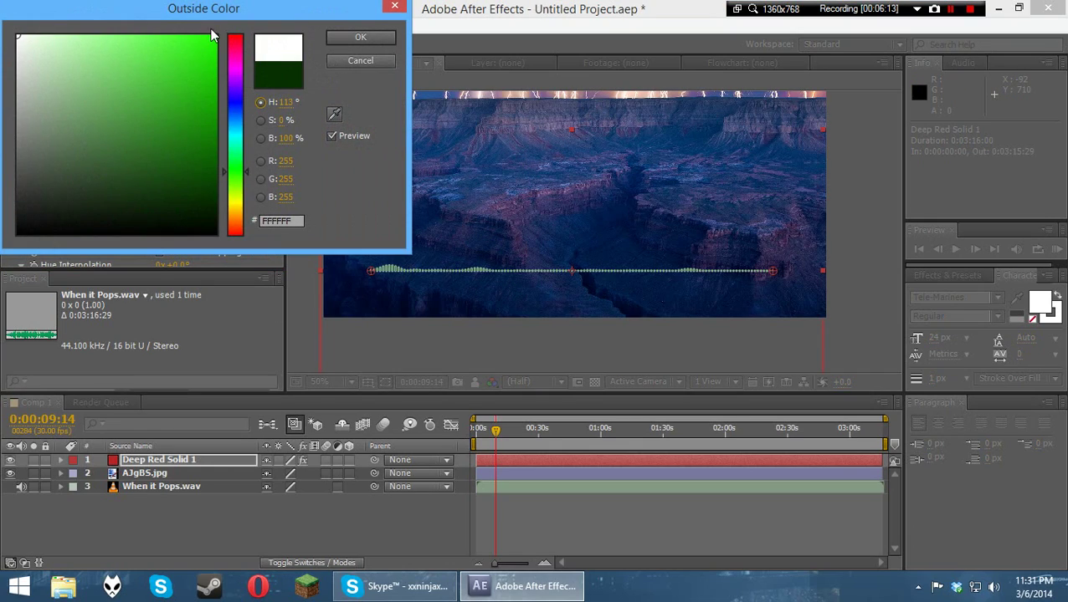
{"action": "left_click", "coordinate": [360, 37]}
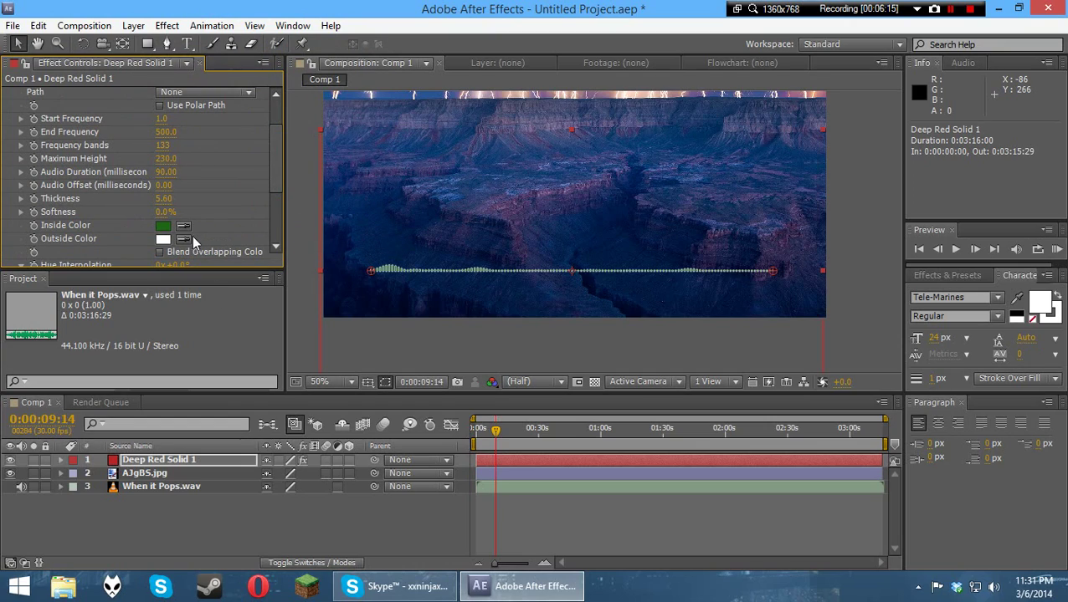
{"action": "left_click", "coordinate": [188, 238]}
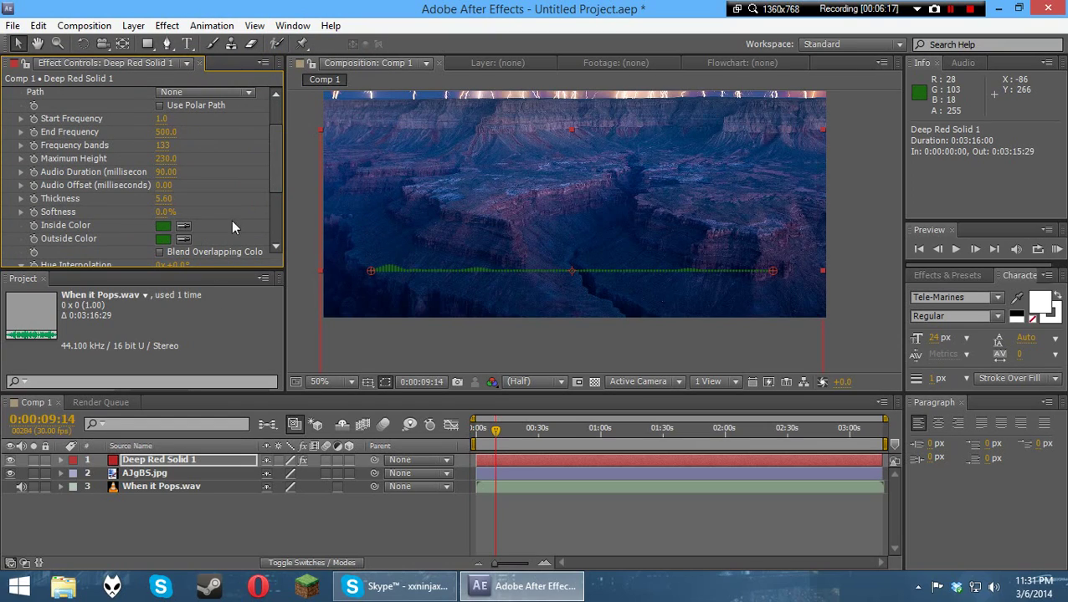
Set Outside Color to pure white FFFFFF and make Inside Color white too.
{"action": "left_click", "coordinate": [164, 240]}
{"action": "left_click_drag", "start_coordinate": [117, 134], "coordinate": [16, 35]}
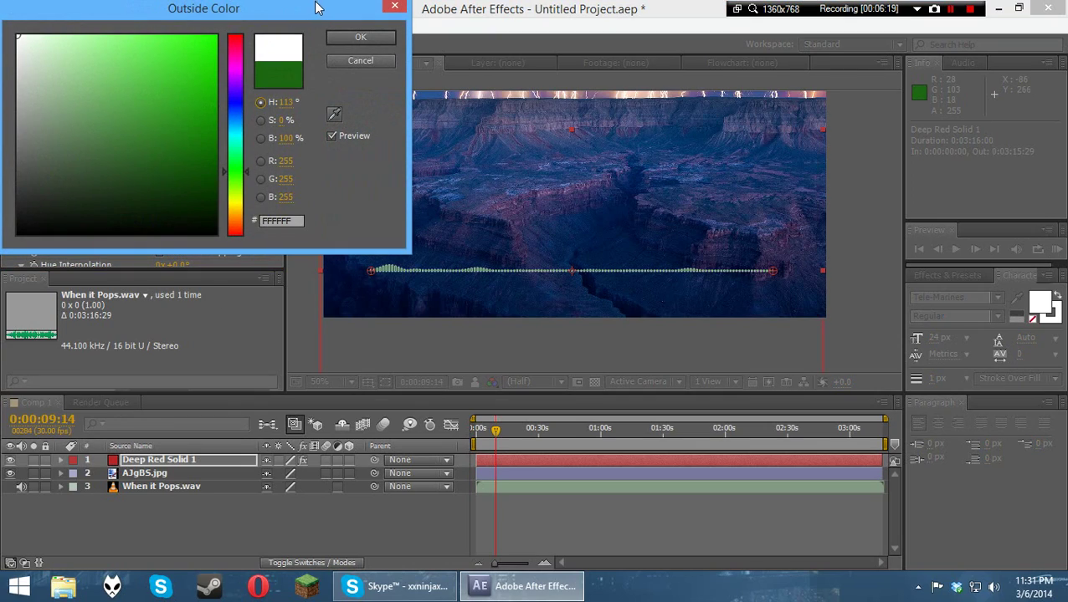
{"action": "left_click", "coordinate": [359, 38]}
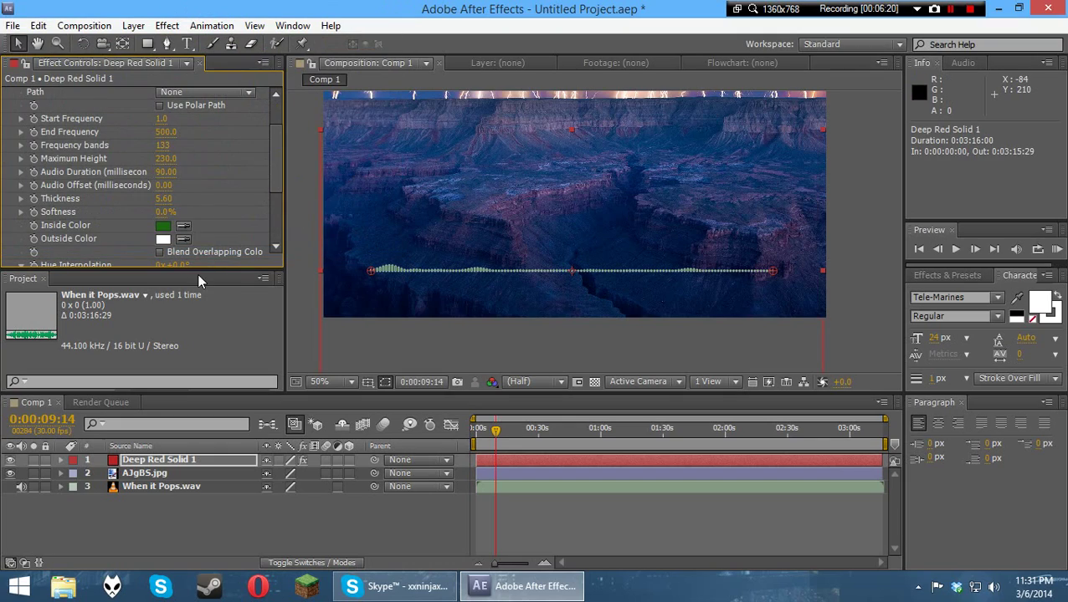
{"action": "left_click", "coordinate": [183, 226]}
{"action": "left_click", "coordinate": [163, 239]}
{"action": "scroll", "coordinate": [504, 290], "scroll_direction": "up", "scroll_amount": 4}
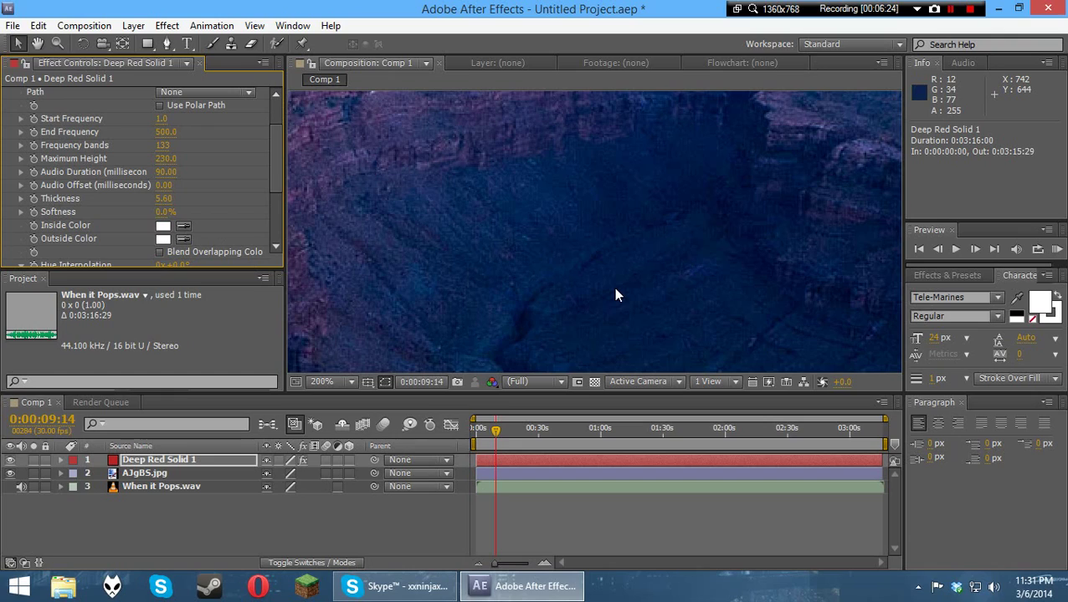
{"action": "left_click", "coordinate": [38, 44]}
{"action": "scroll", "coordinate": [586, 180], "scroll_direction": "down", "scroll_amount": 4}
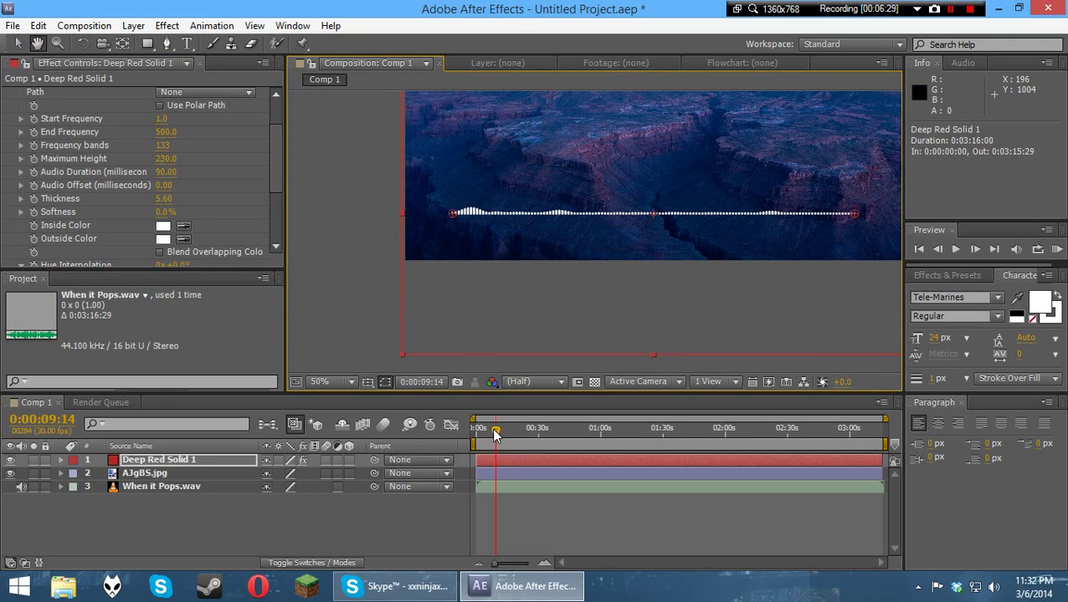
{"action": "left_click_drag", "start_coordinate": [495, 434], "coordinate": [335, 469]}
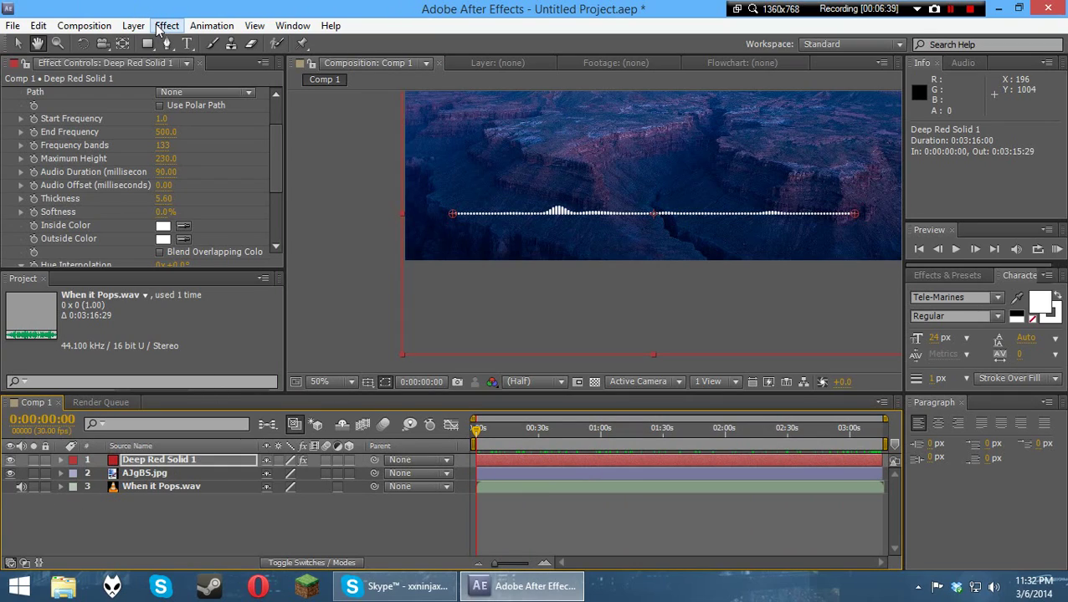
Add Comp 1 to the Render Queue via Composition > Add to Render Queue.
{"action": "left_click", "coordinate": [84, 25]}
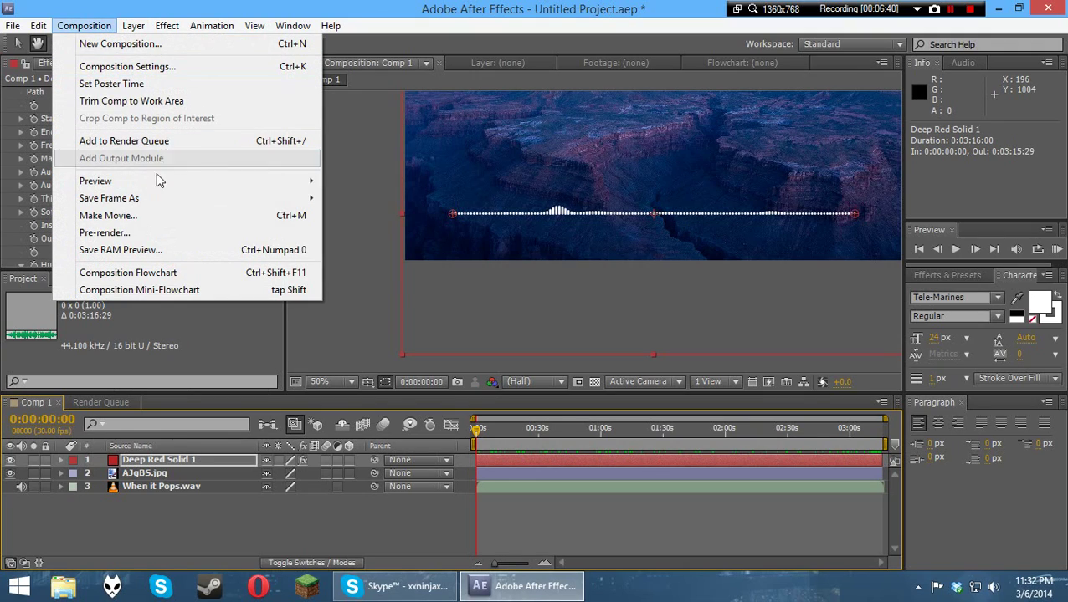
{"action": "left_click", "coordinate": [156, 143]}
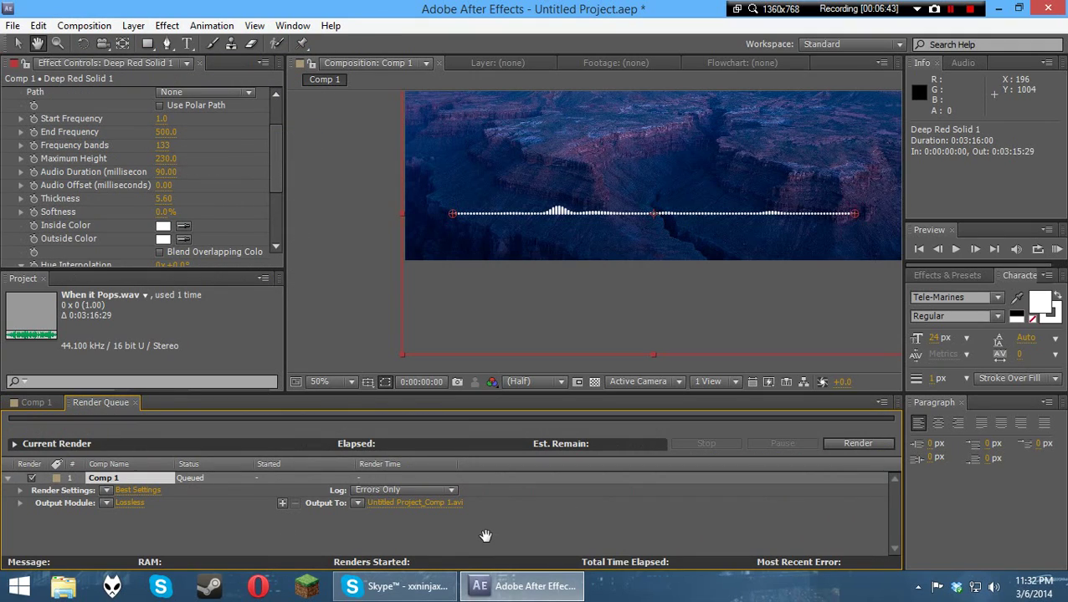